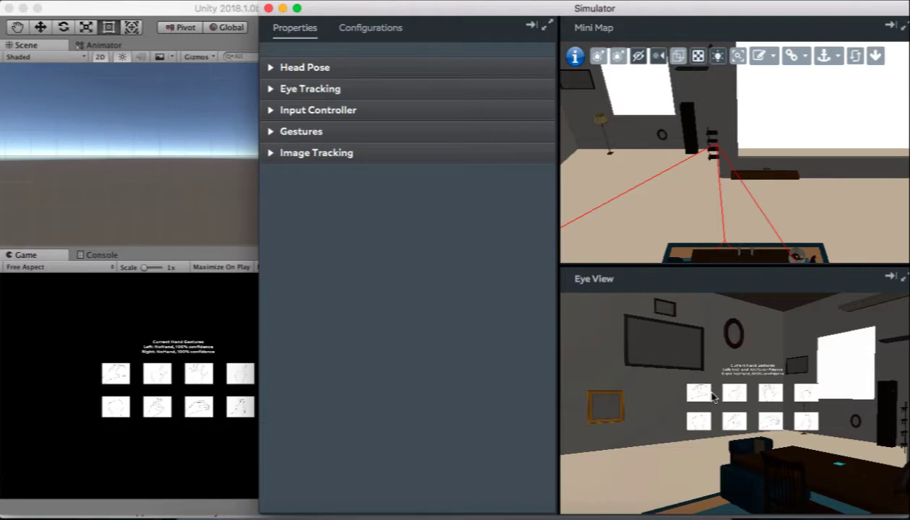
Turn the simulated head left, then right, then back to face the wall of gesture tiles.
key("a")
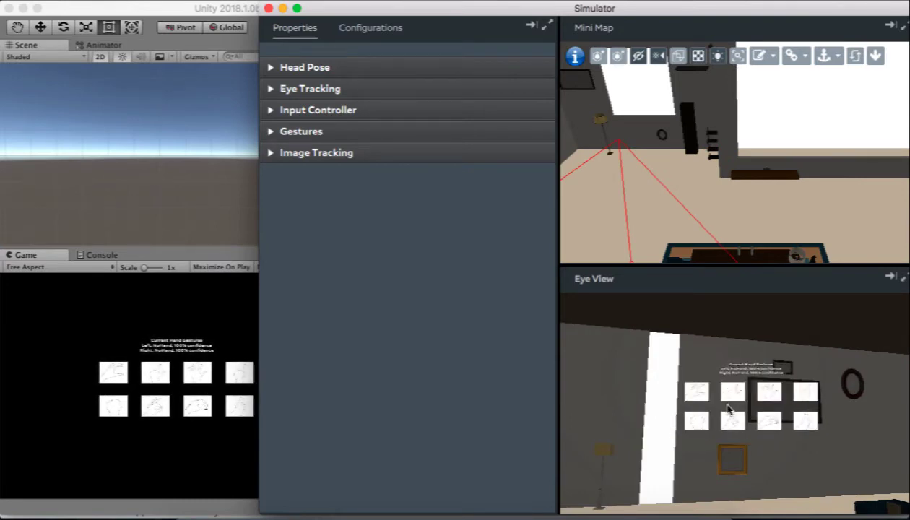
key("d")
key("d")
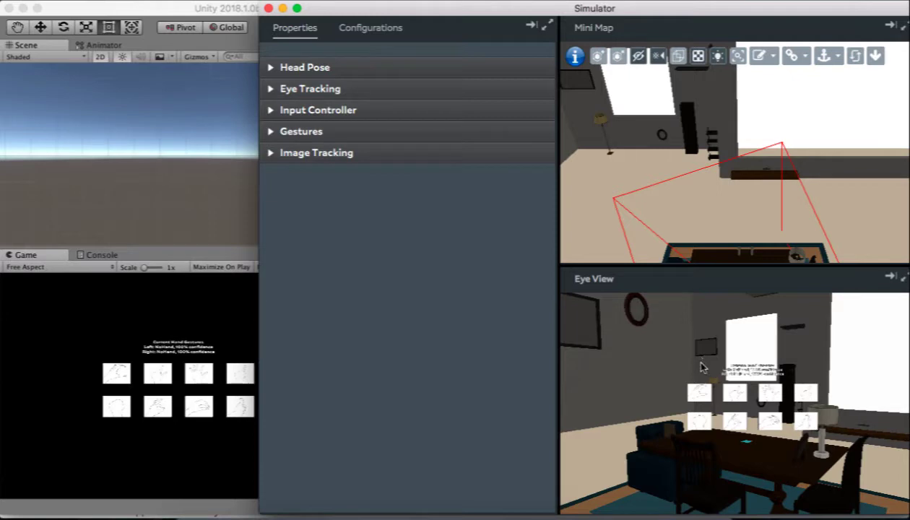
key("d")
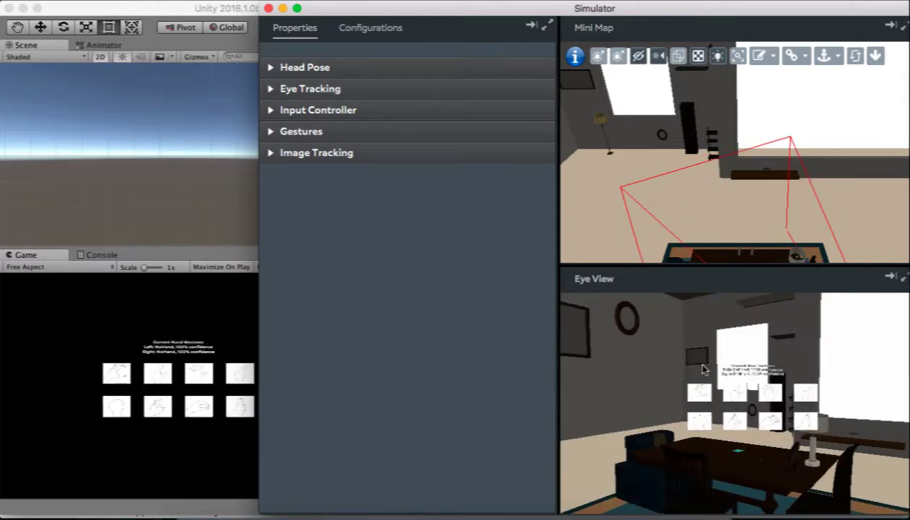
key("Left")
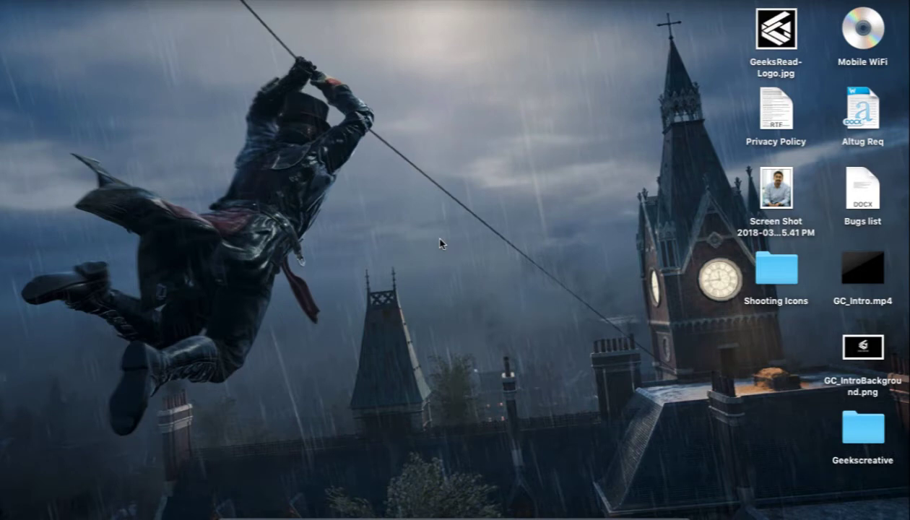
Launch Unity from Launchpad, move its launcher window aside and start a new project.
left_click(252, 514)
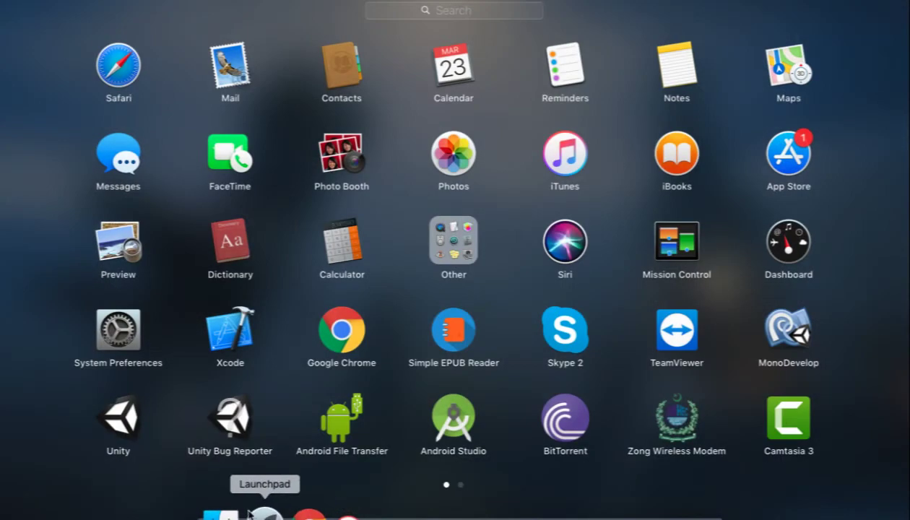
left_click(116, 418)
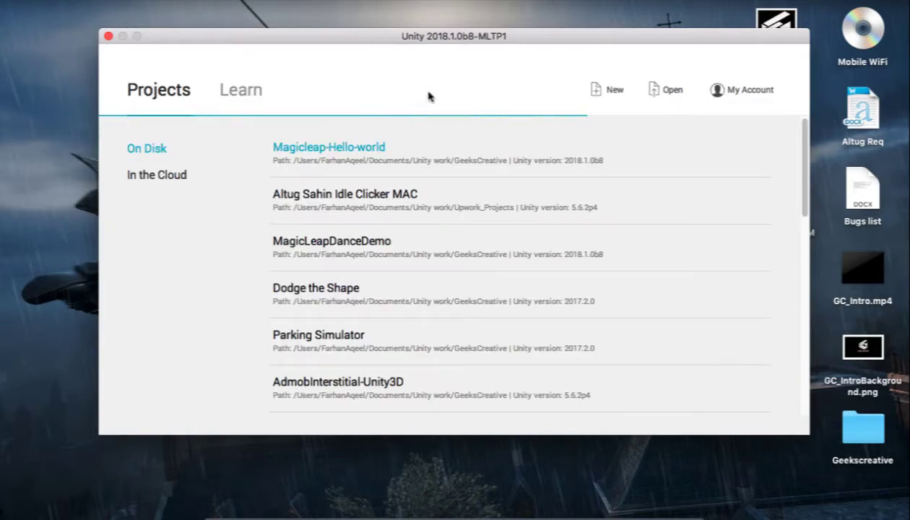
left_click_drag(593, 39, 554, 55)
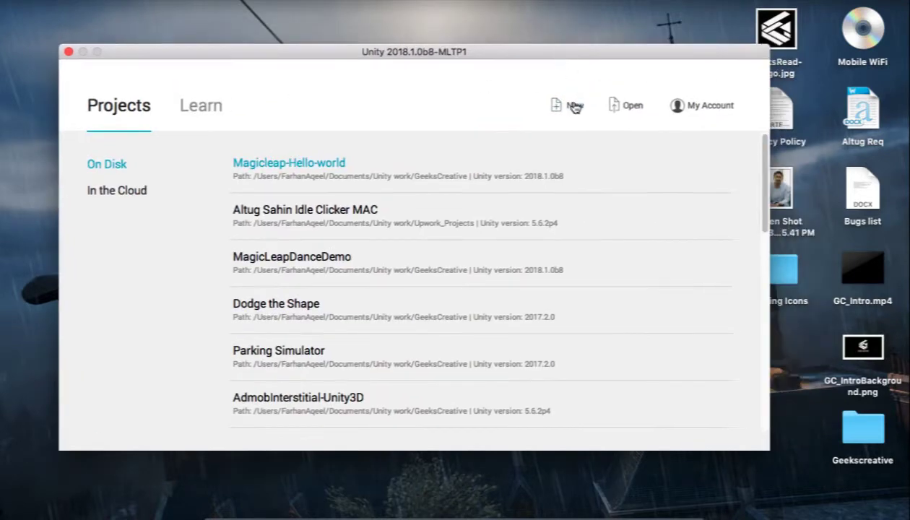
left_click(576, 106)
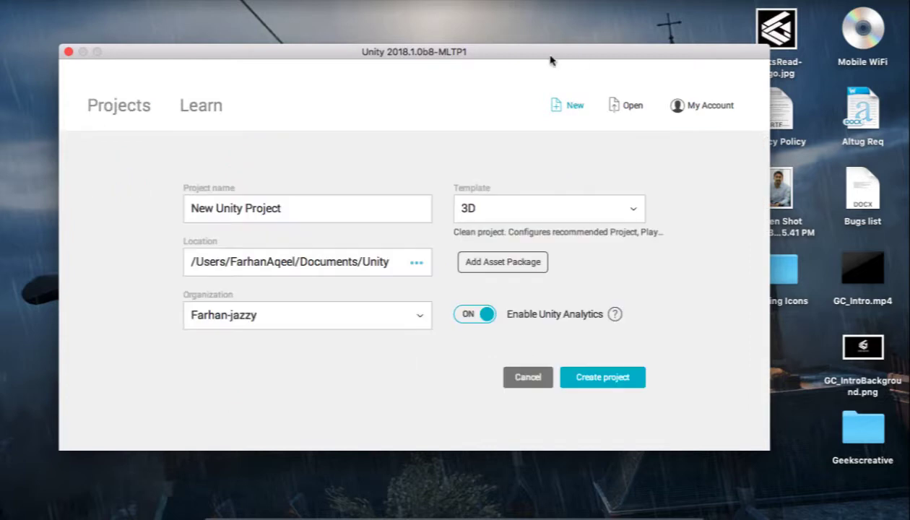
Create project 'Magicleap-Gesture-control' from the Magic Leap template with Unity Analytics disabled.
left_click(338, 205)
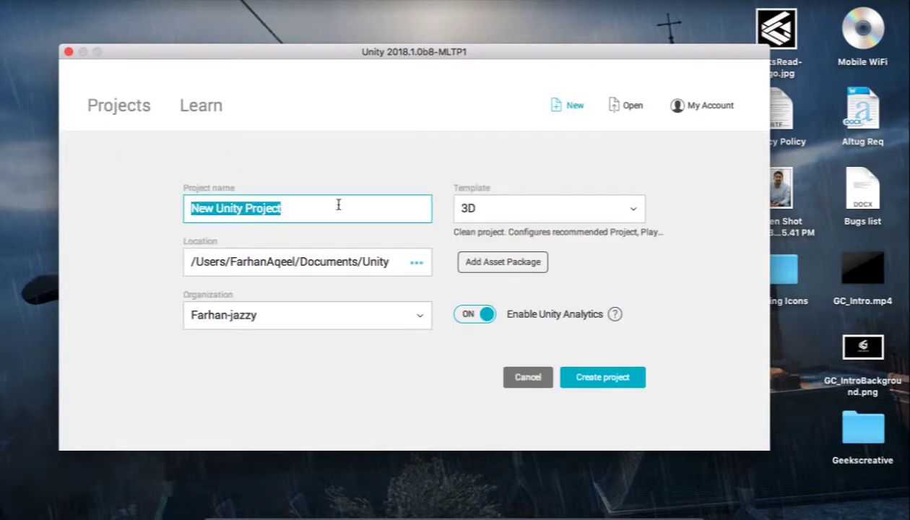
type("Magicleap")
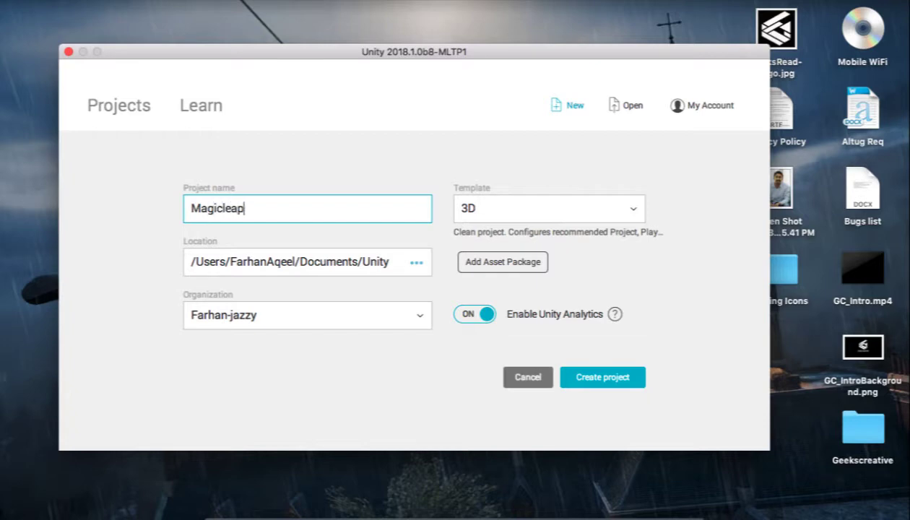
type("-Gesture-control")
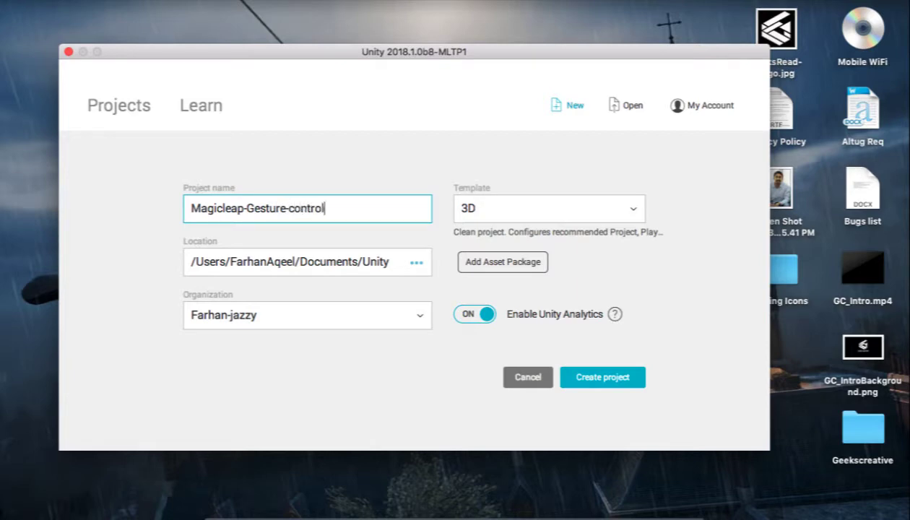
left_click(391, 261)
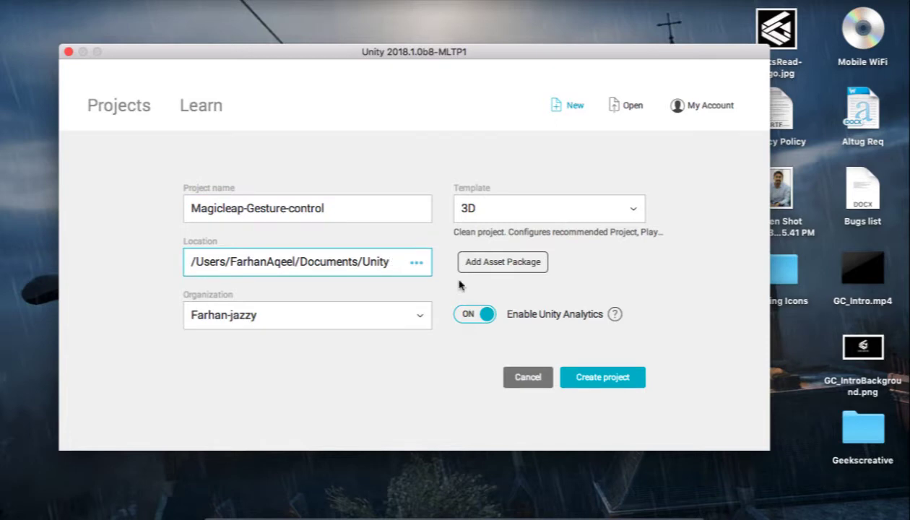
left_click(484, 315)
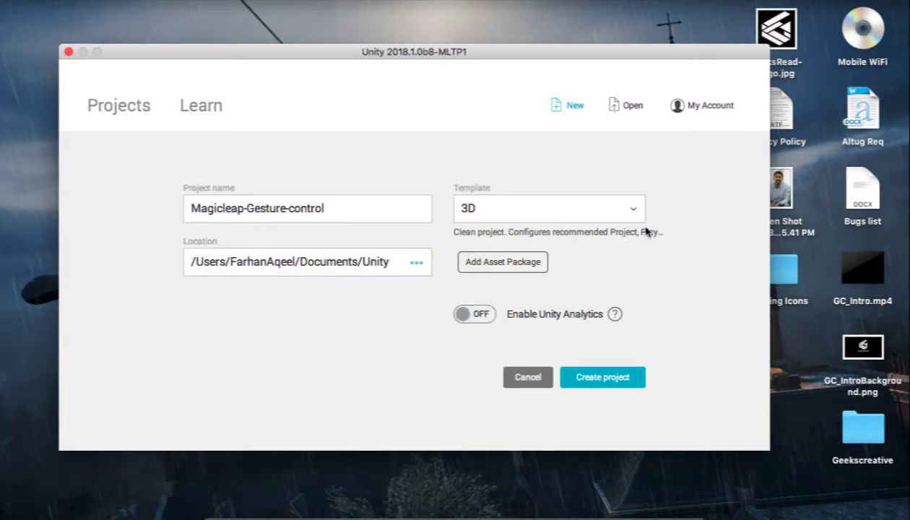
left_click(627, 210)
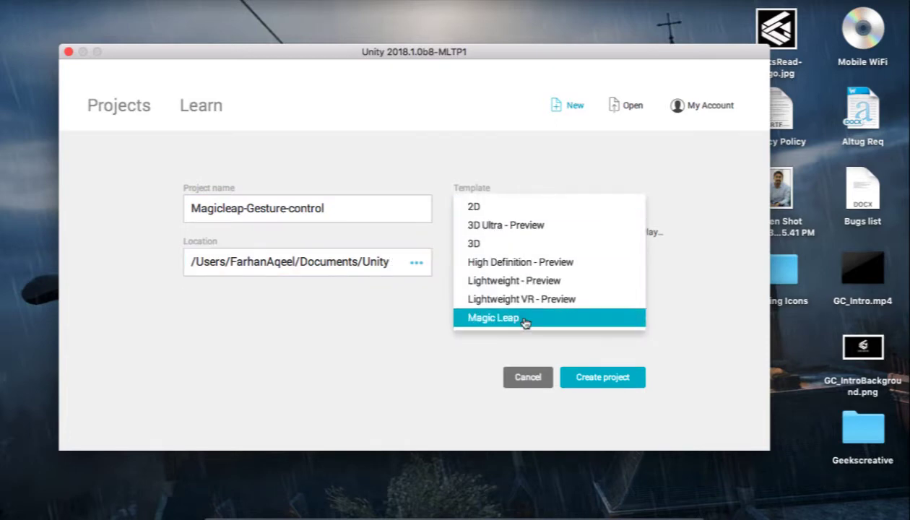
left_click(525, 321)
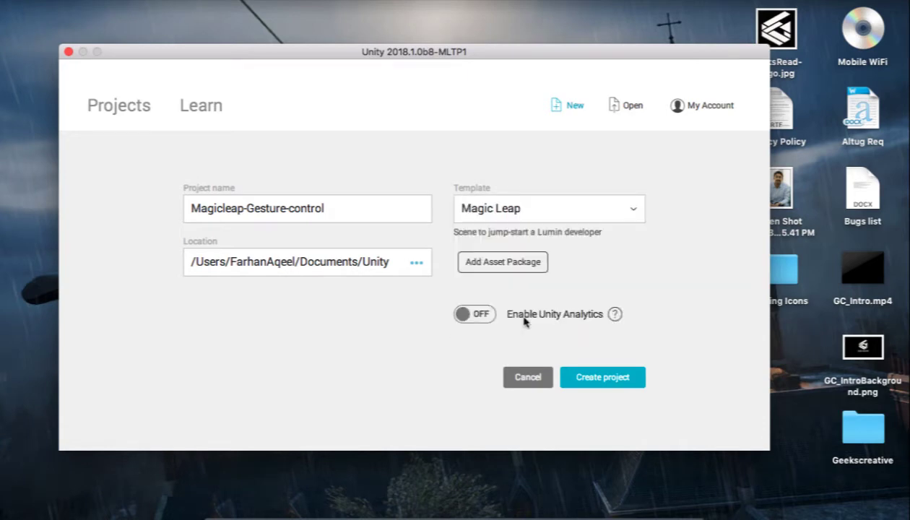
left_click(586, 379)
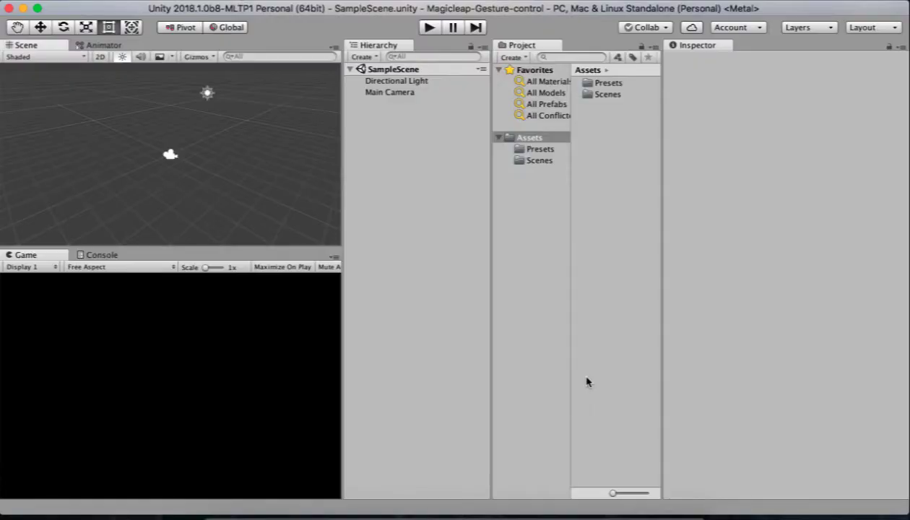
Browse the Presets and Scenes folders and show the Camera preset (Solid Color, 60 FOV) in the Inspector.
left_click(541, 149)
left_click(540, 160)
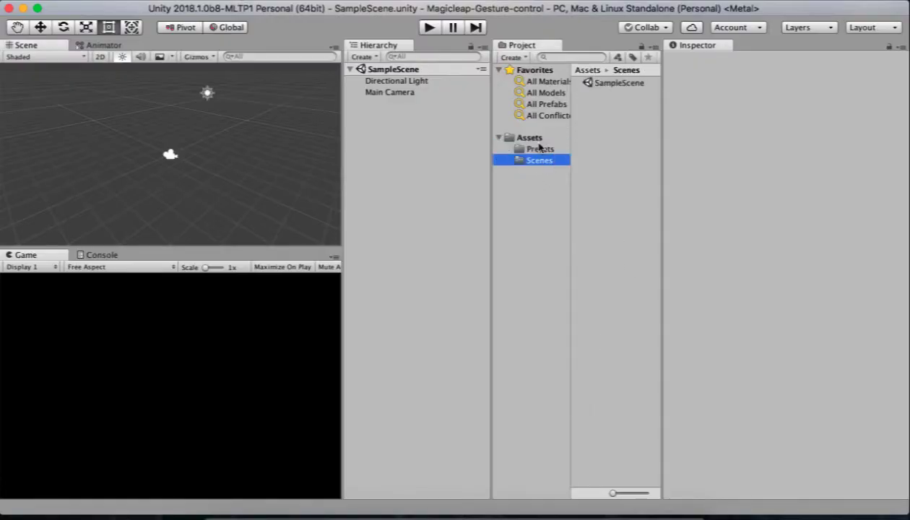
left_click(536, 138)
left_click(541, 161)
left_click(538, 150)
left_click(602, 84)
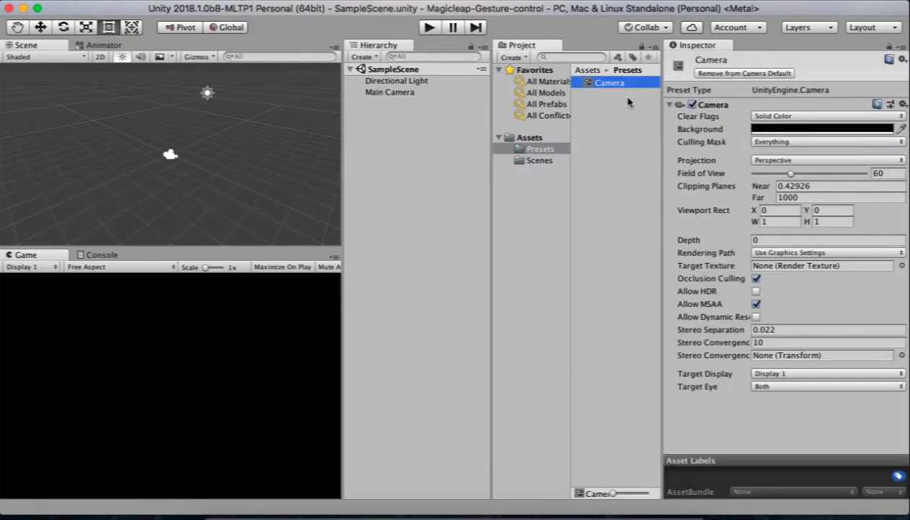
left_click(534, 230)
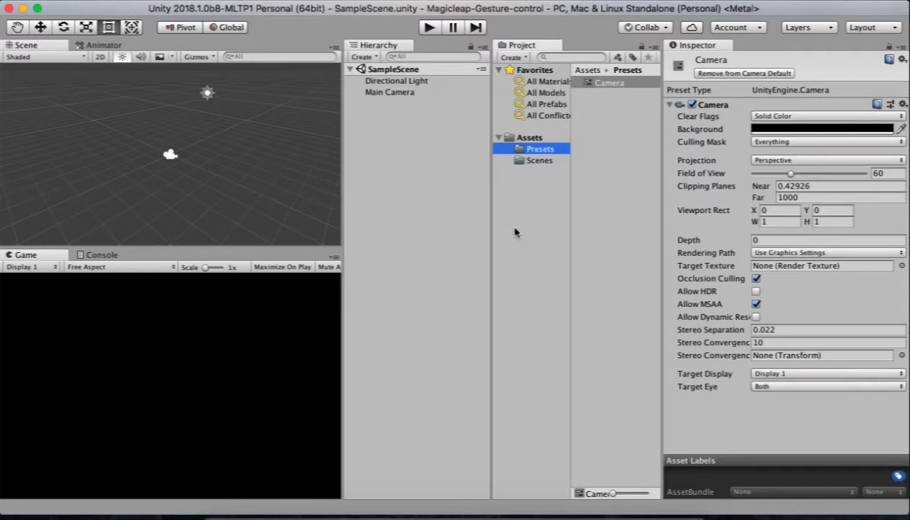
Launch Magic Leap Package Manager via search, request an e-mailed sign-in code, then switch to Chrome.
key("super+space")
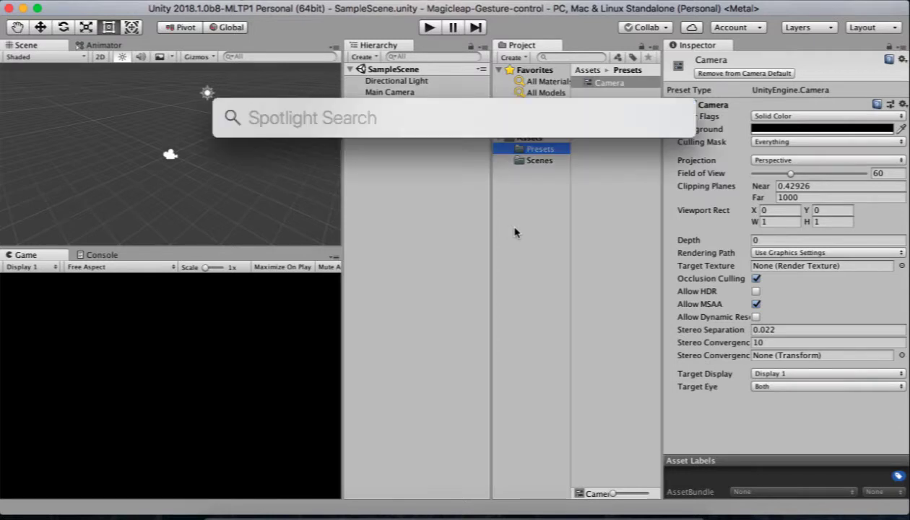
type("p")
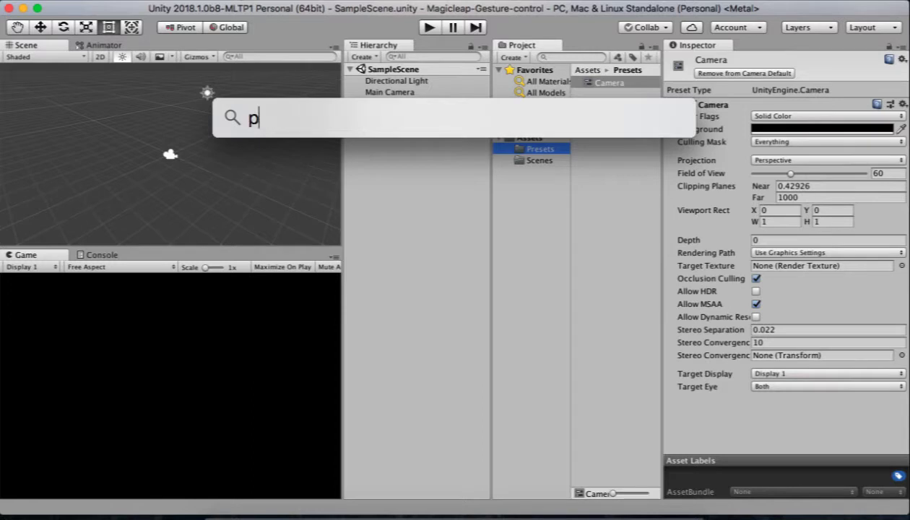
type("ackagemanager")
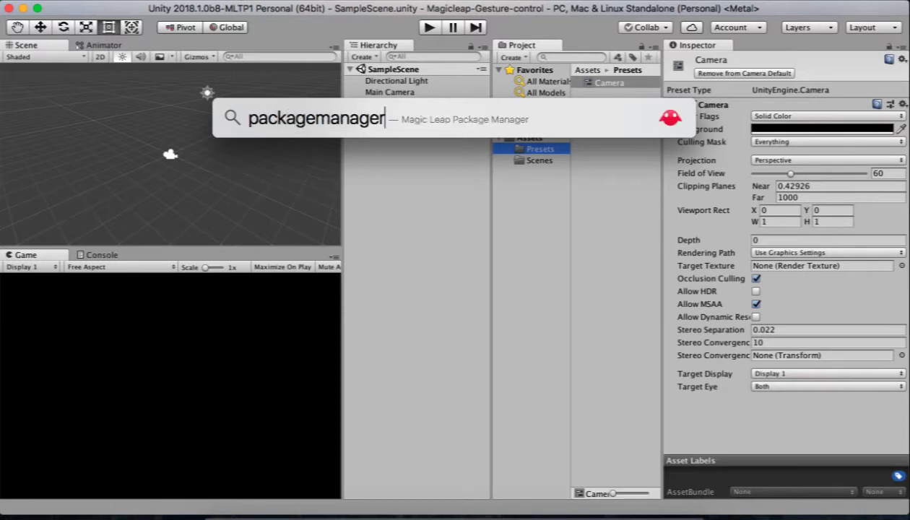
key("Return")
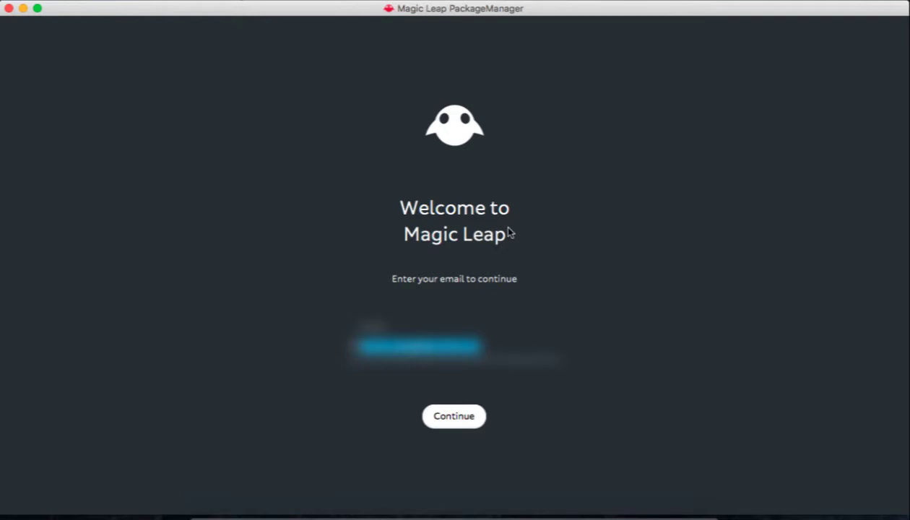
left_click(466, 421)
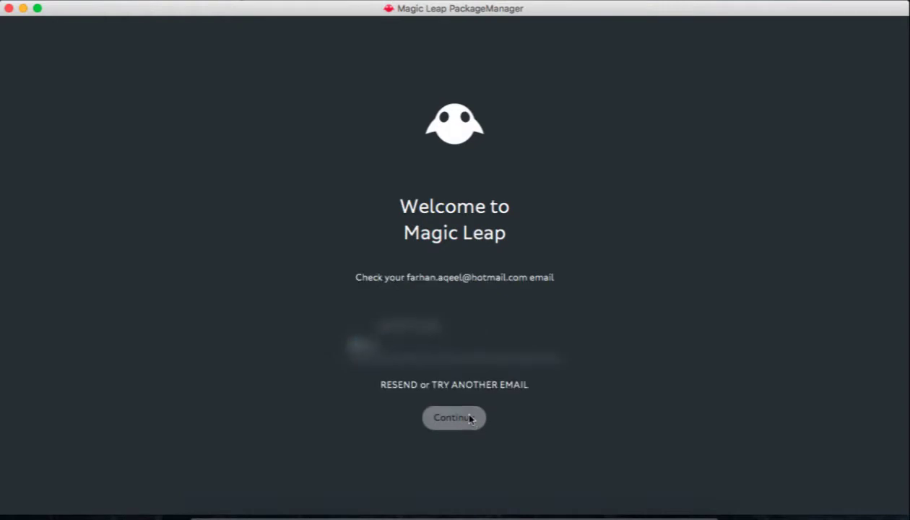
left_click(275, 514)
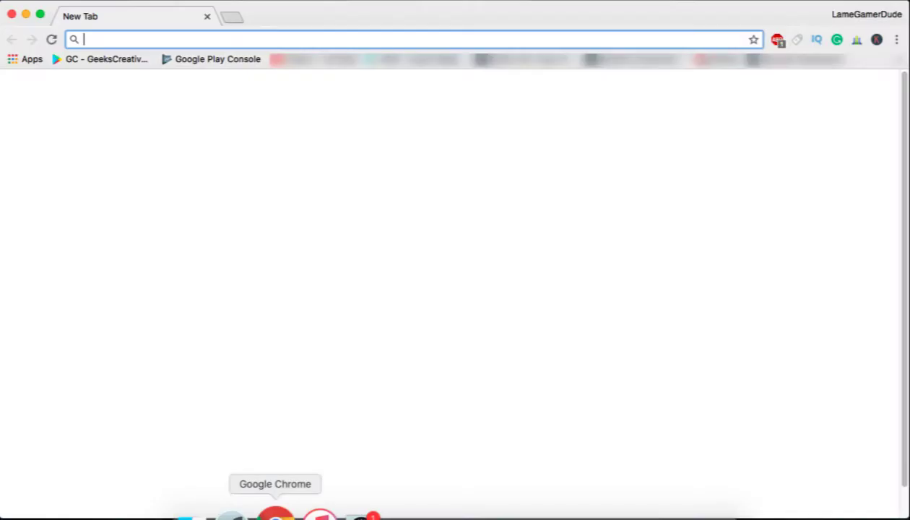
Load the Hotmail site in Chrome to retrieve the Package Manager sign-in code.
type("hotma")
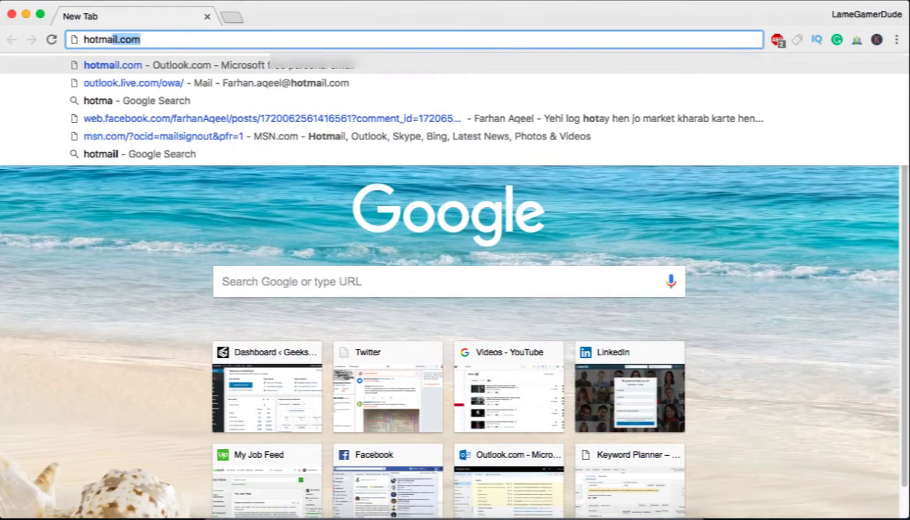
type("il")
key("Return")
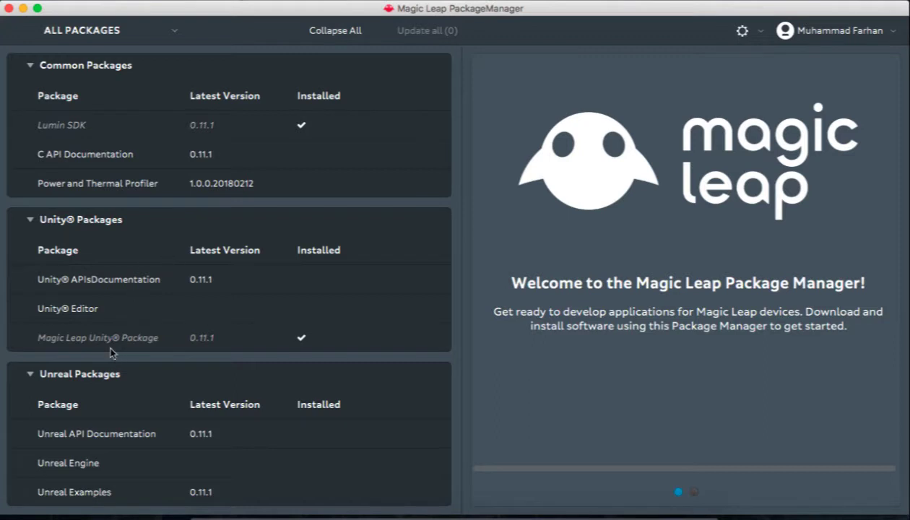
View the Magic Leap Unity® Package 0.11.1 details and open its v0.11.1 folder in Finder.
left_click(208, 340)
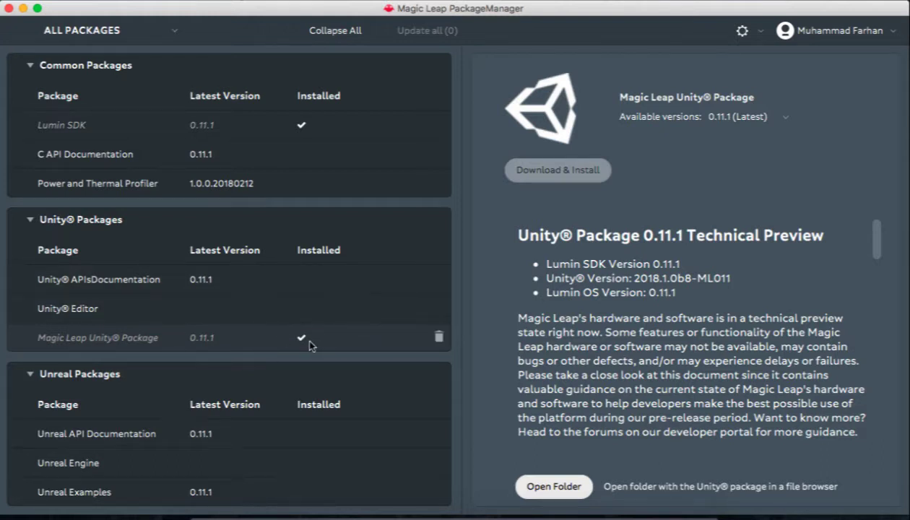
left_click(202, 318)
left_click(218, 338)
left_click(572, 488)
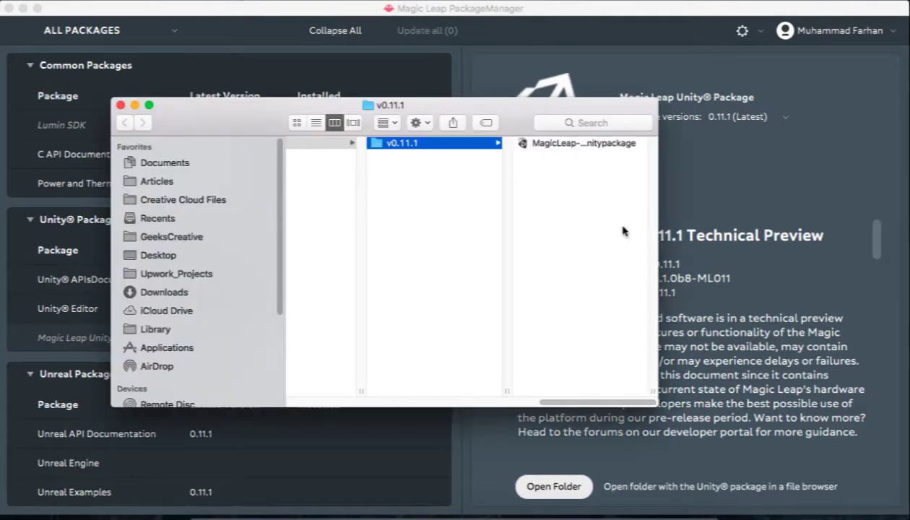
Move Finder left and drag the MagicLeap-0.11.1 .unitypackage file onto Unity in the Dock.
left_click_drag(517, 109, 436, 109)
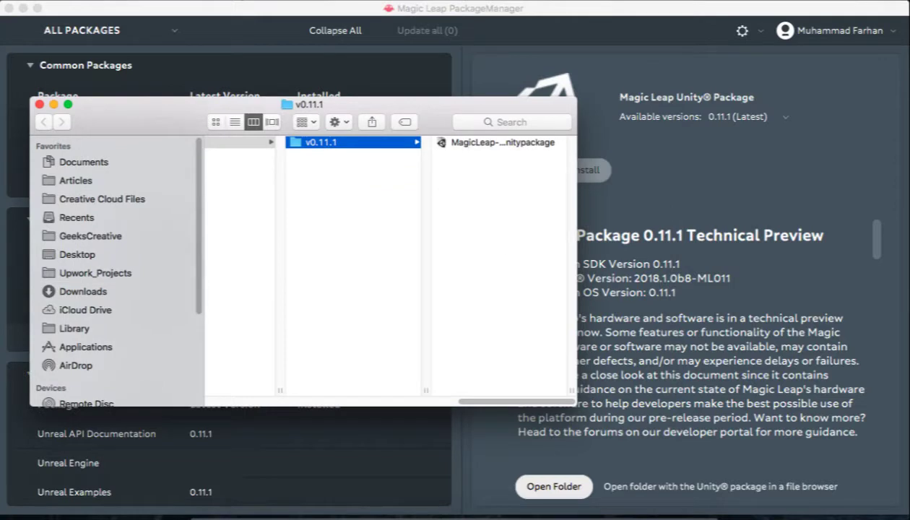
left_click_drag(497, 145, 533, 138)
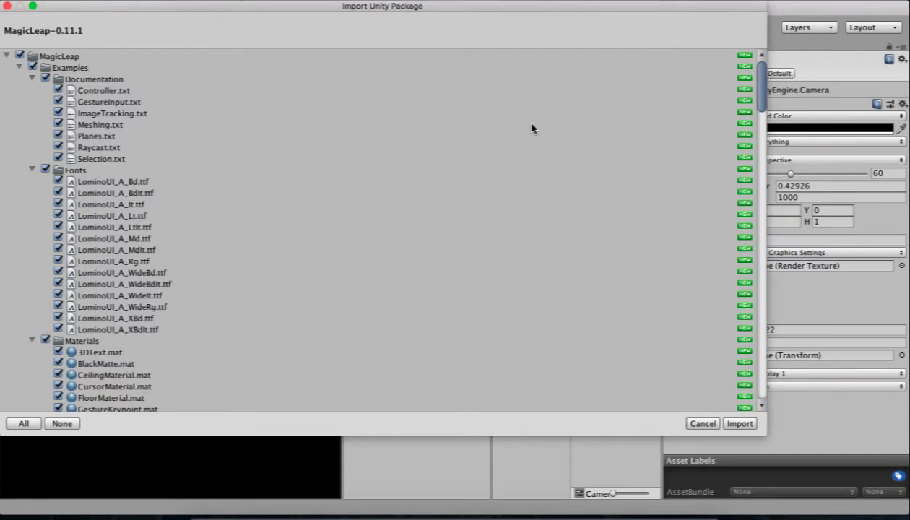
Review the MagicLeap-0.11.1 asset list, collapse the MagicLeap folder and import everything.
scroll(542, 141, "down", 5)
scroll(555, 156, "up", 5)
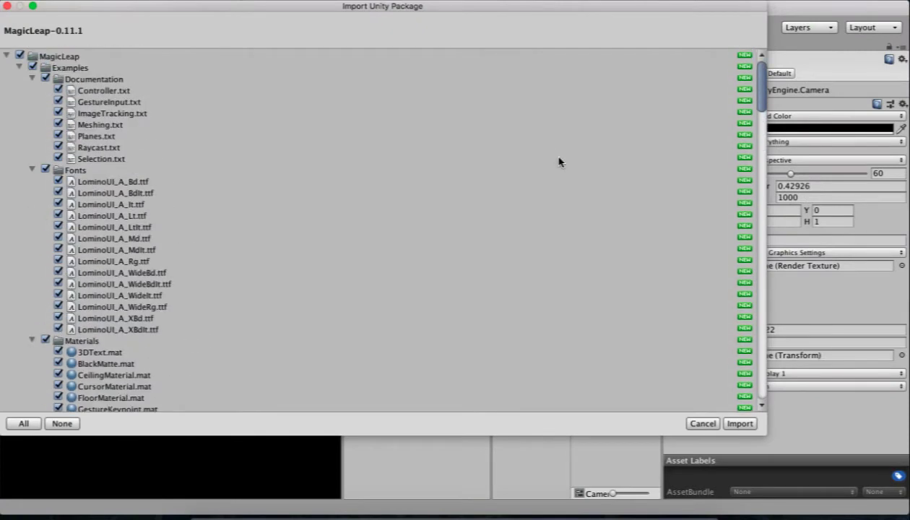
left_click(7, 56)
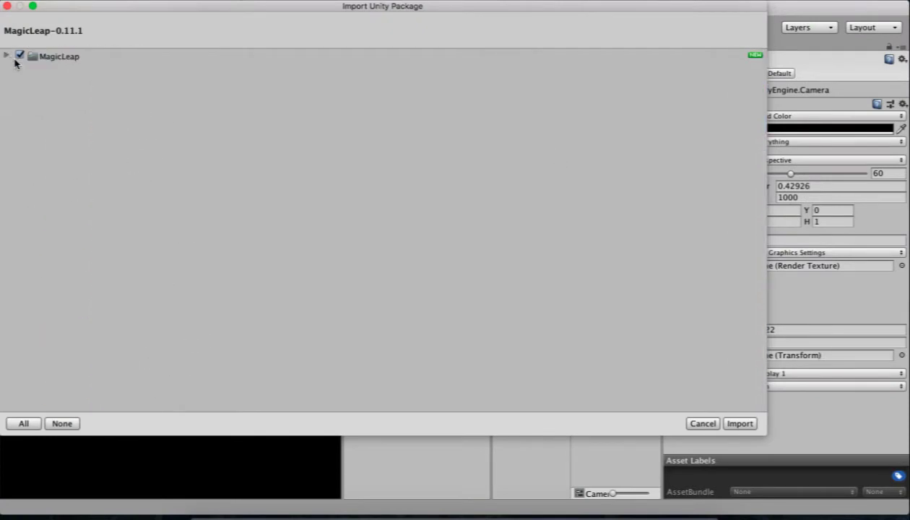
left_click(736, 424)
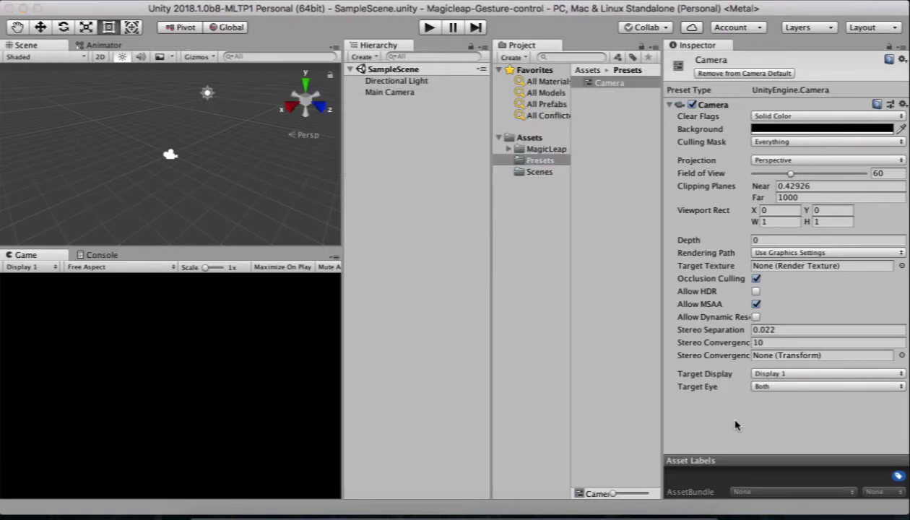
Navigate to Assets > MagicLeap > Examples > Scenes and open the Gestures scene.
left_click(548, 149)
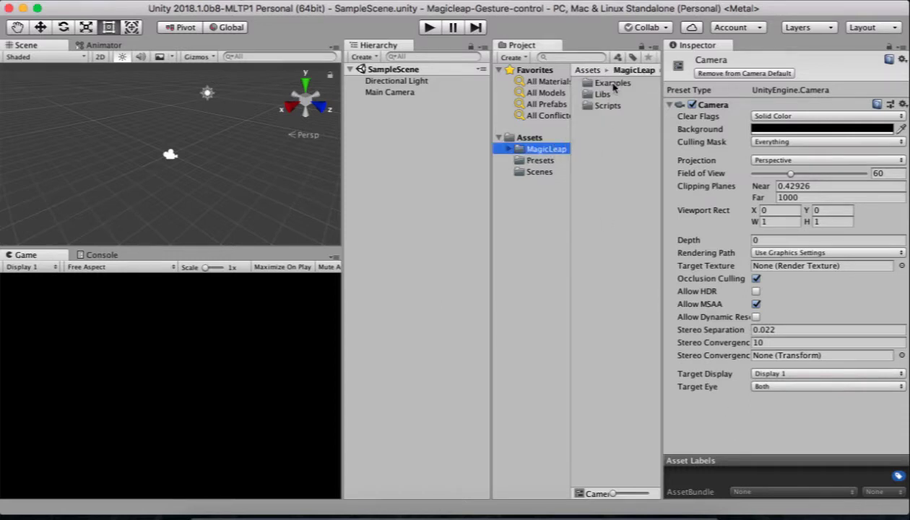
double_click(608, 84)
double_click(617, 142)
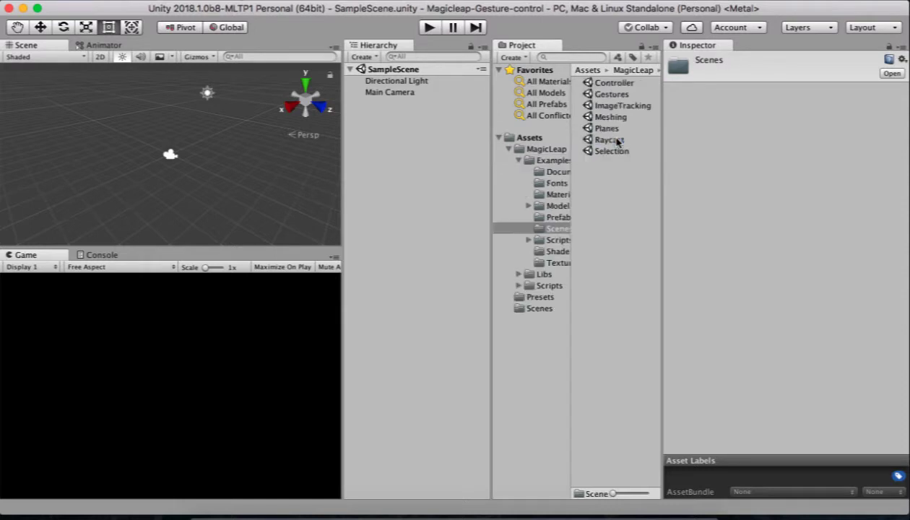
double_click(614, 95)
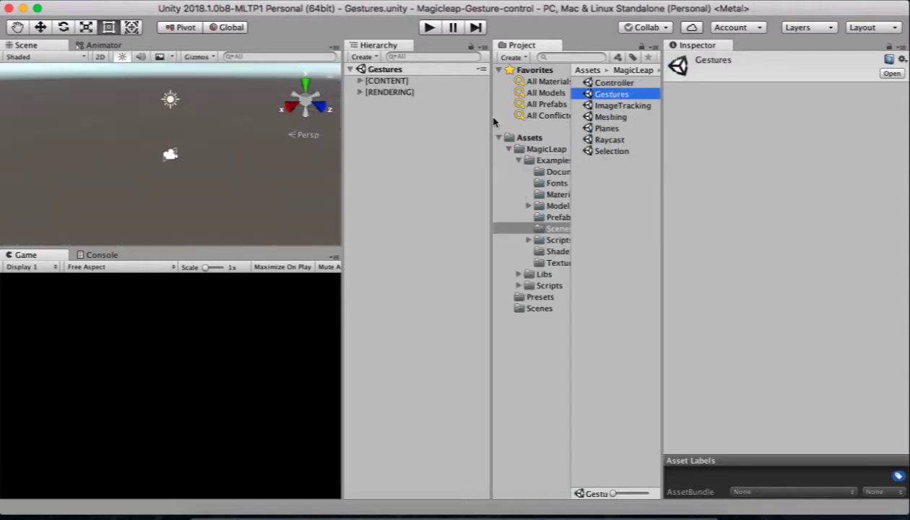
Inspect the CONTENT and RENDERING groups, then expand CONTENT and select Gestures Example.
left_click(376, 81)
left_click(390, 93)
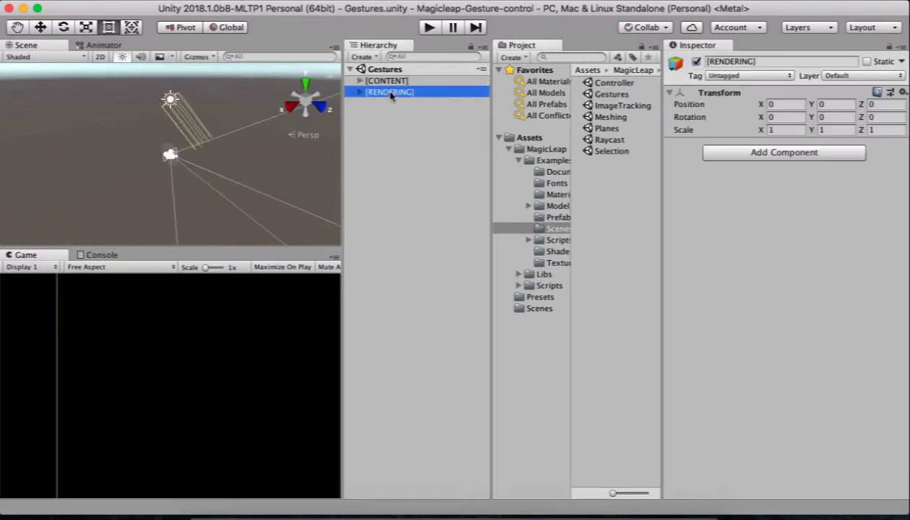
left_click(388, 82)
left_click(396, 93)
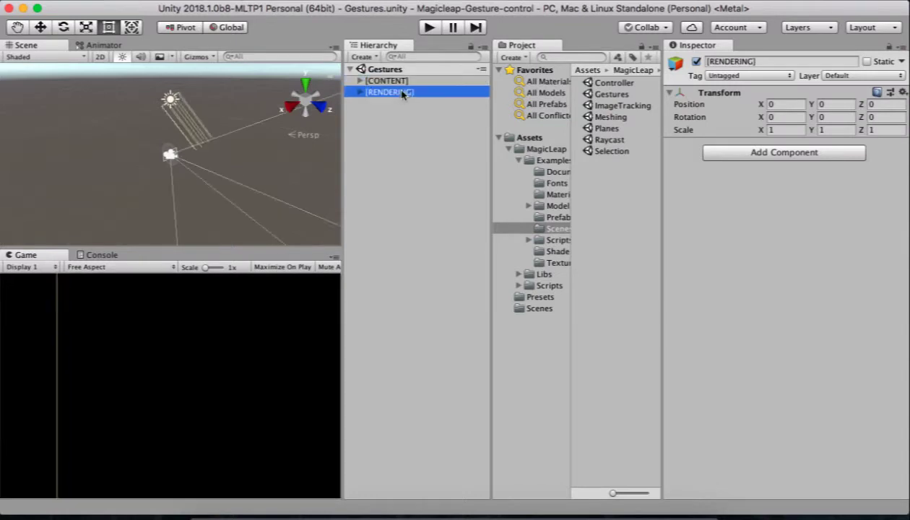
left_click(358, 93)
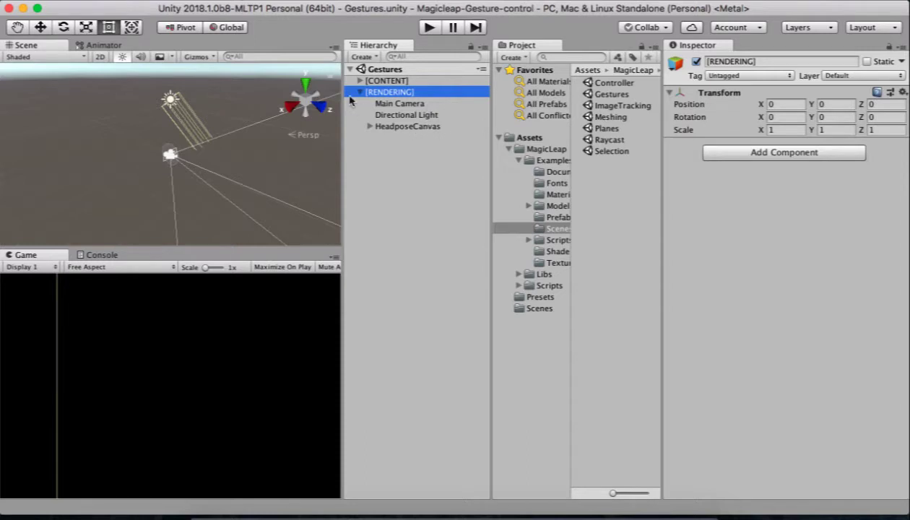
left_click(359, 93)
left_click(389, 81)
left_click(396, 92)
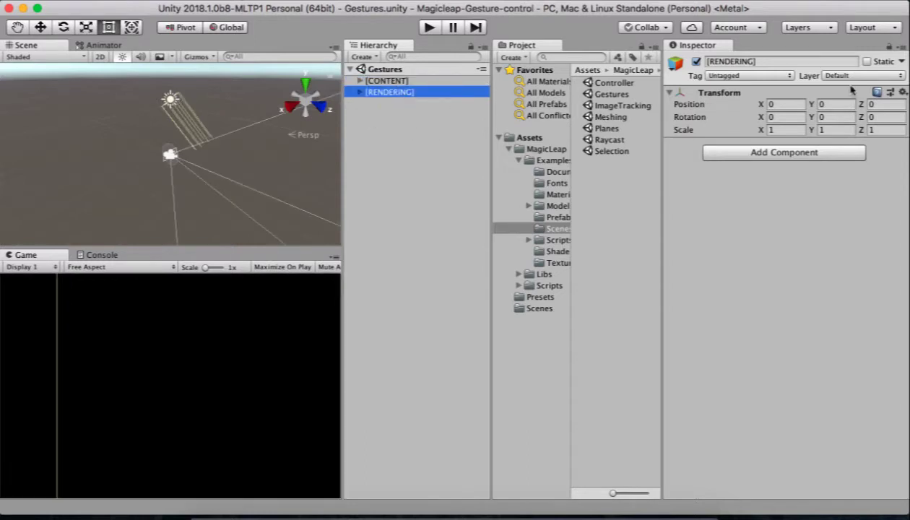
left_click(388, 81)
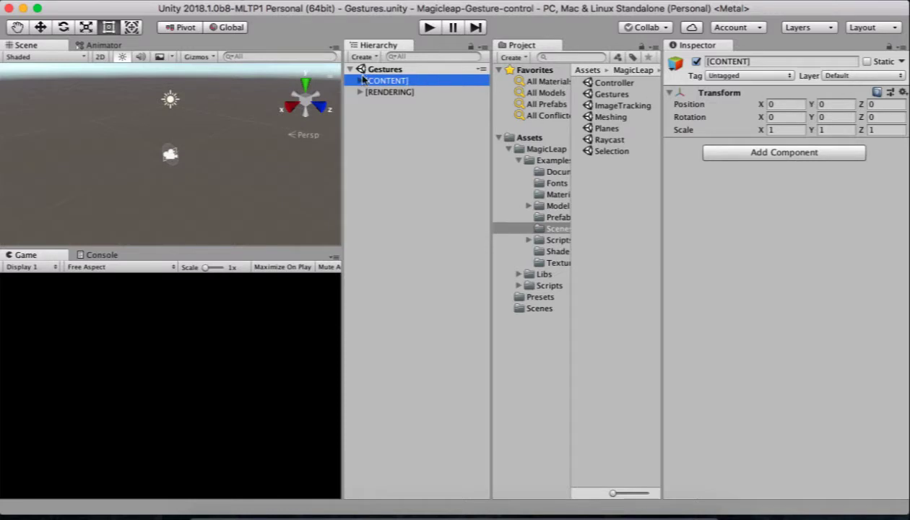
left_click(360, 81)
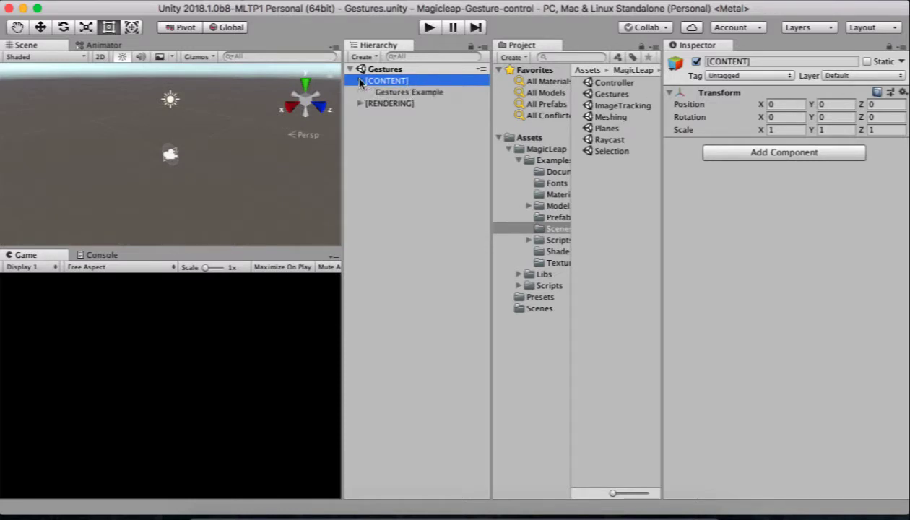
left_click(393, 94)
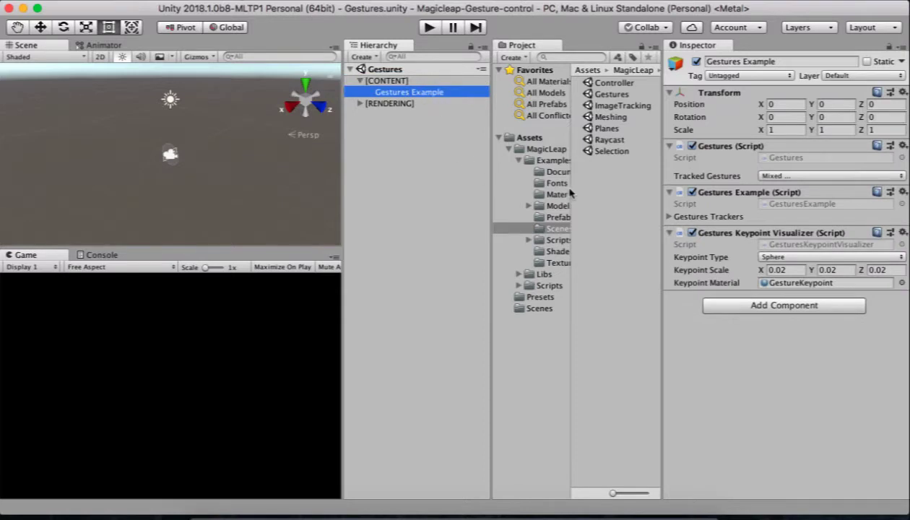
Select Gestures Example and review its Tracked Gestures list, leaving it unchanged.
left_click(693, 217)
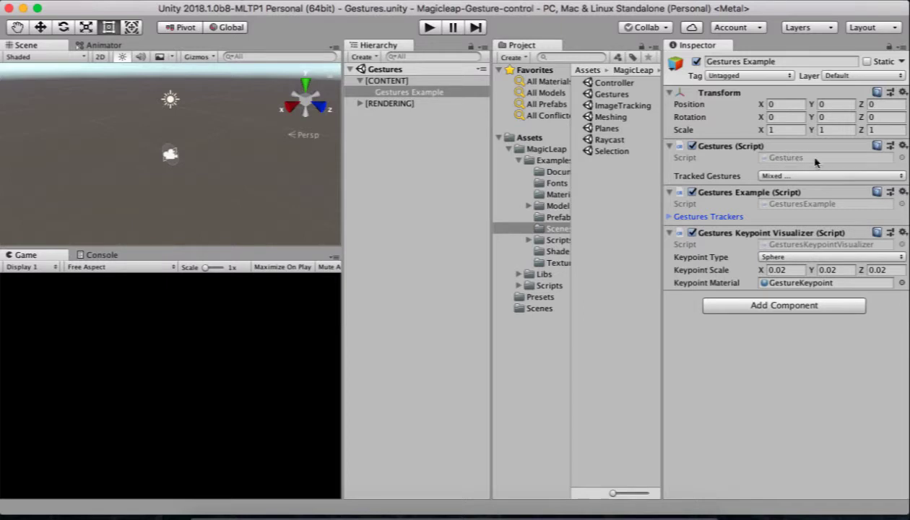
left_click(761, 175)
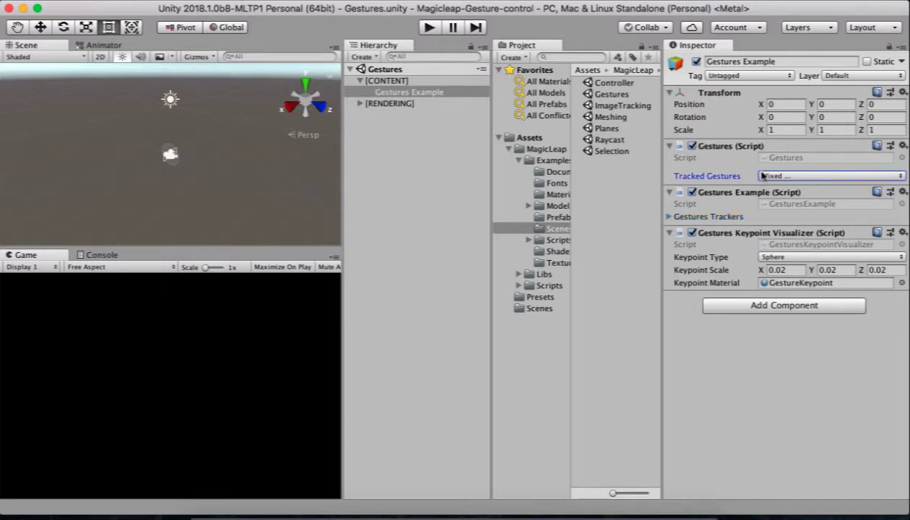
left_click(778, 177)
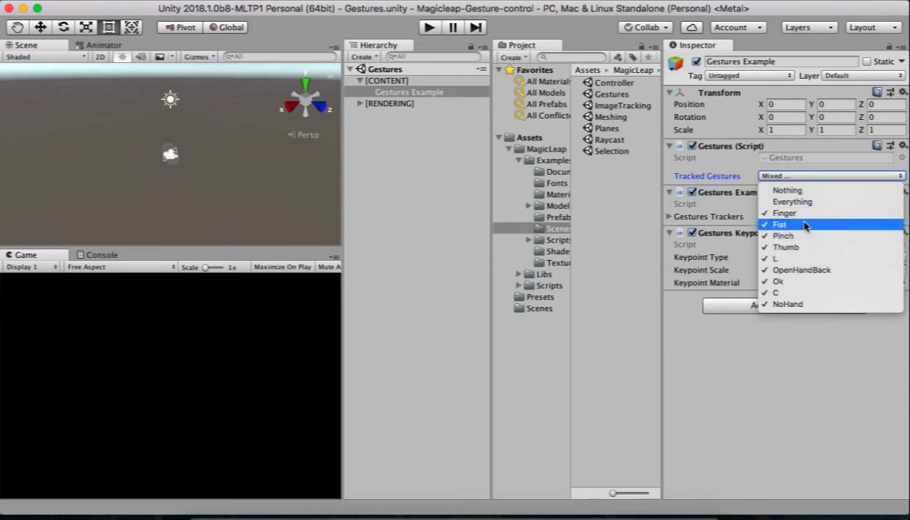
left_click(707, 175)
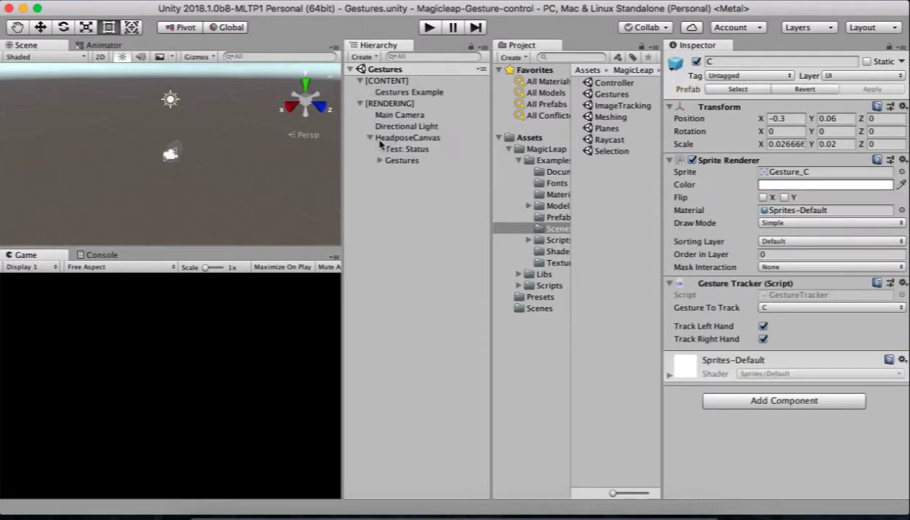
Expand Gestures and inspect the C, Fist, L, OK, Finger and Thumb tiles, then deselect.
left_click(380, 160)
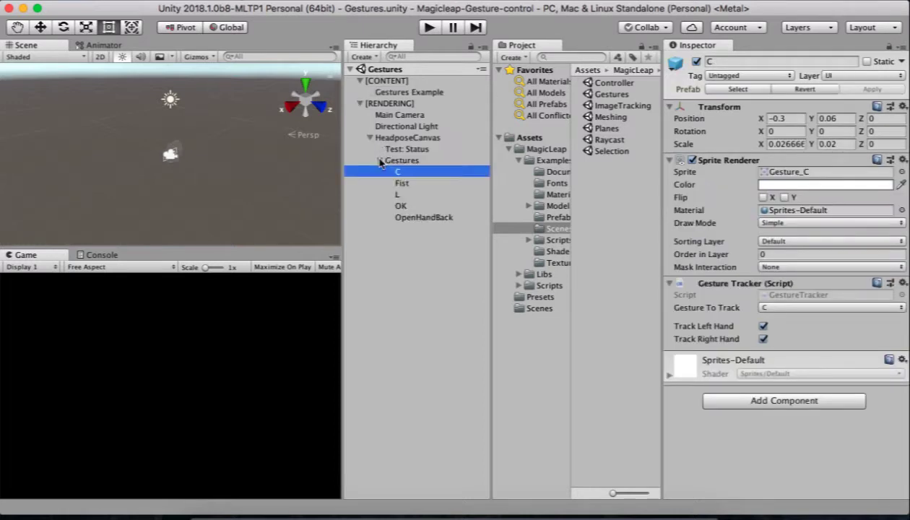
left_click(411, 185)
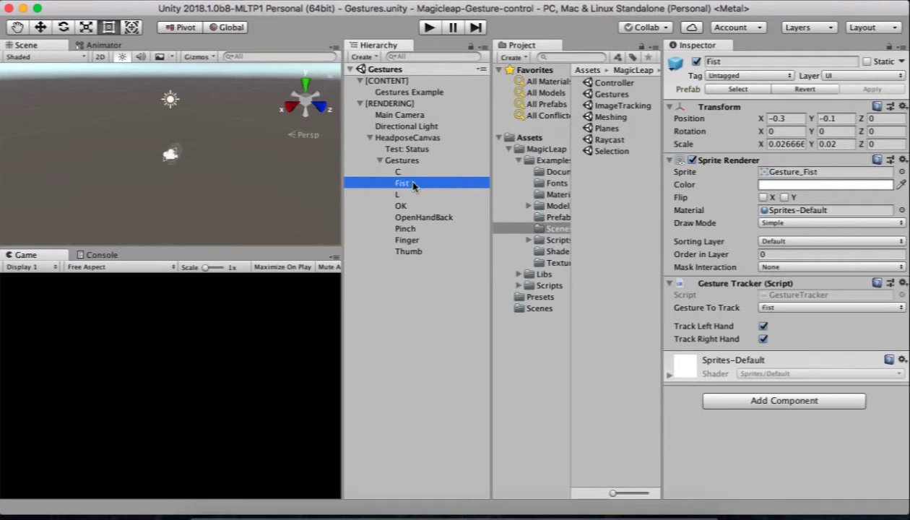
left_click(419, 174)
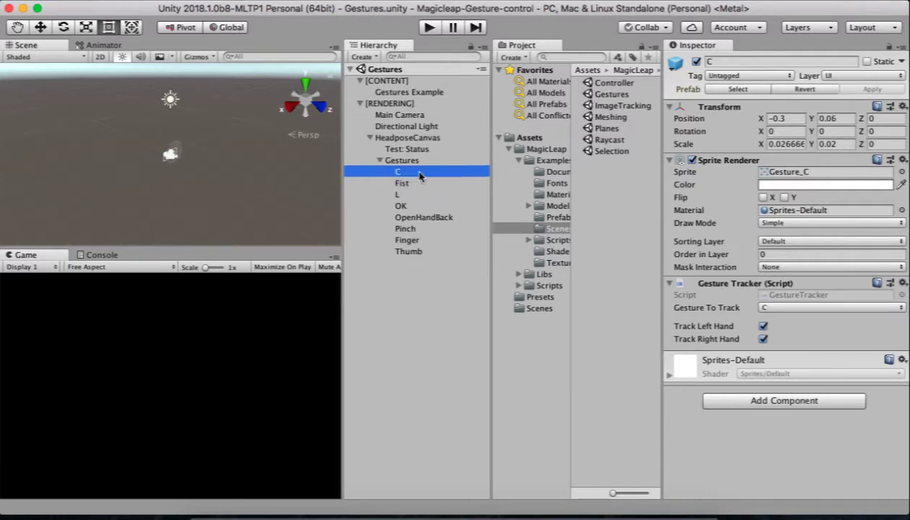
left_click(420, 180)
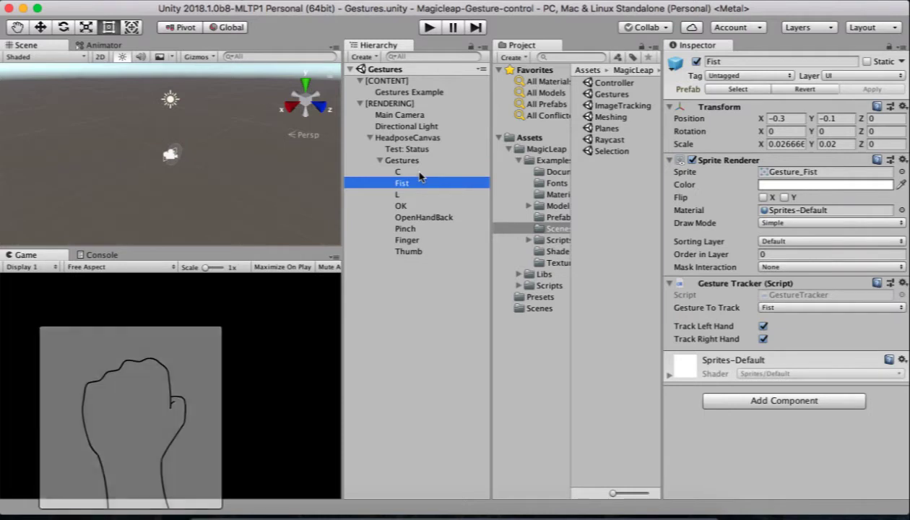
key("Down")
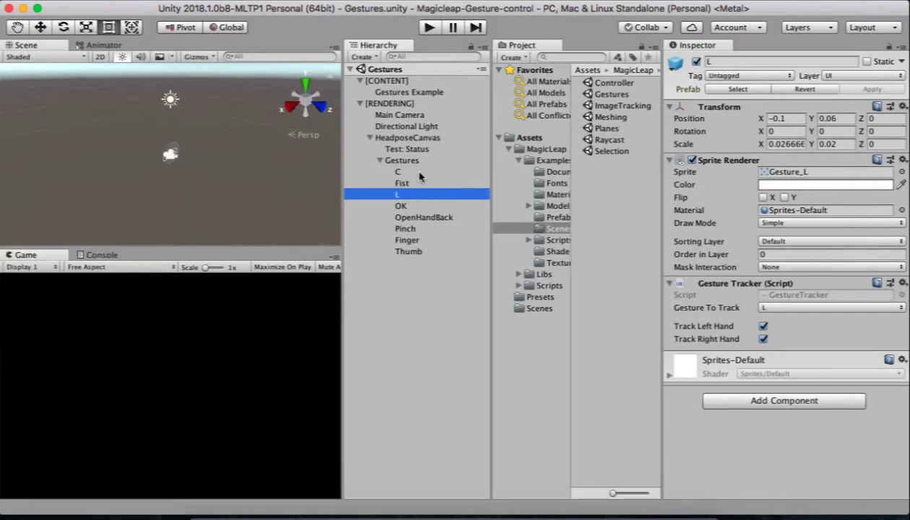
key("Down")
key("Down")
key("Down")
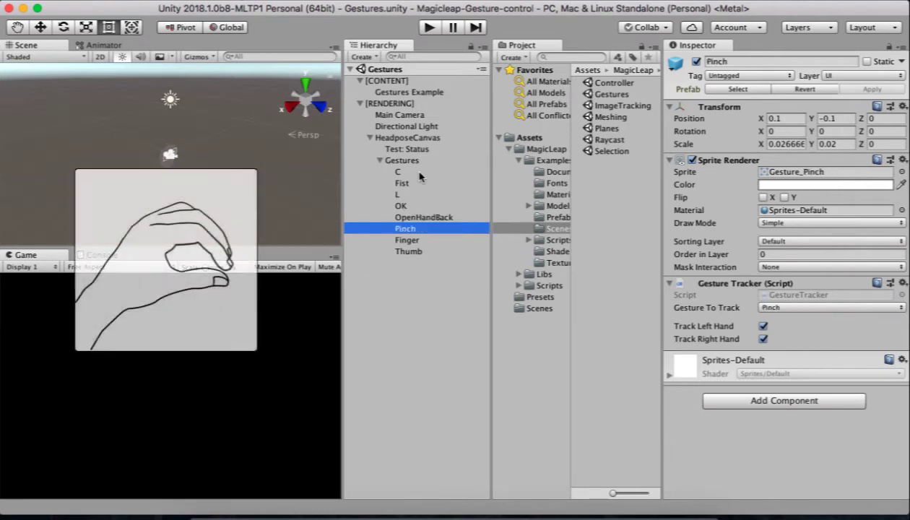
key("Down")
key("Down")
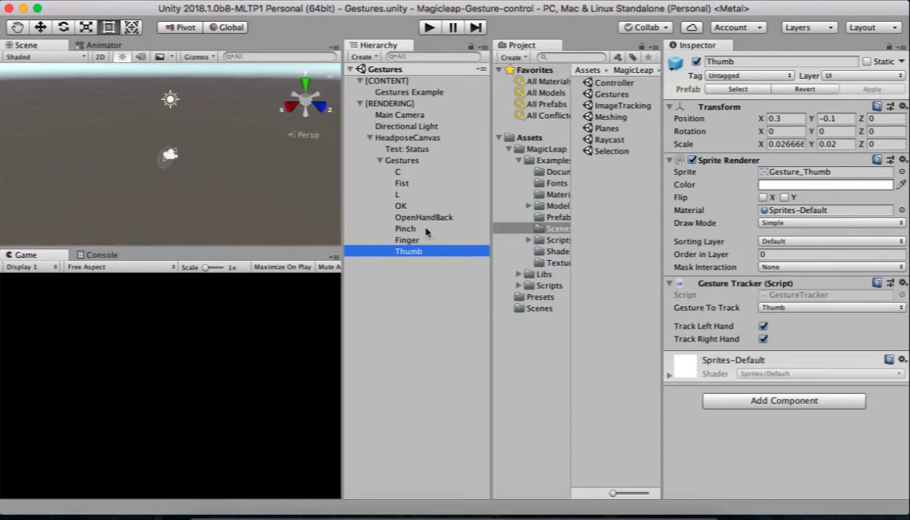
left_click(440, 299)
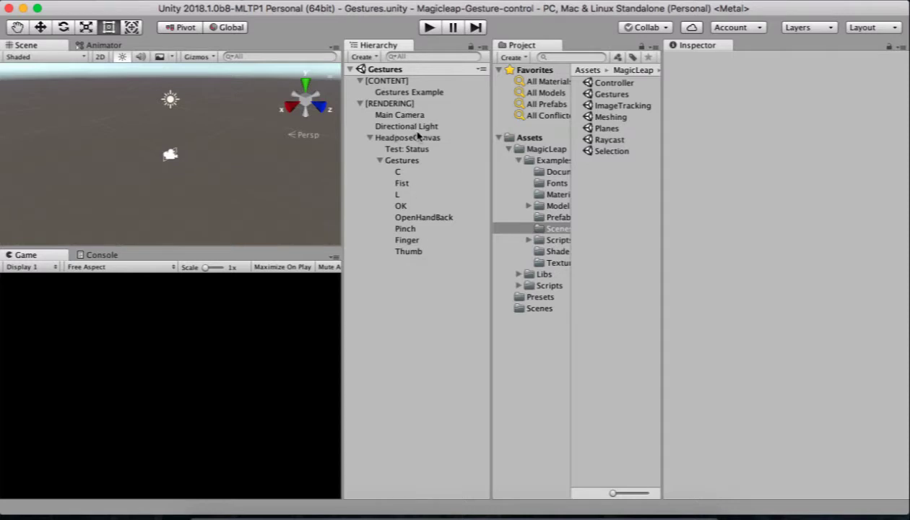
left_click(398, 104)
left_click(404, 115)
left_click(417, 138)
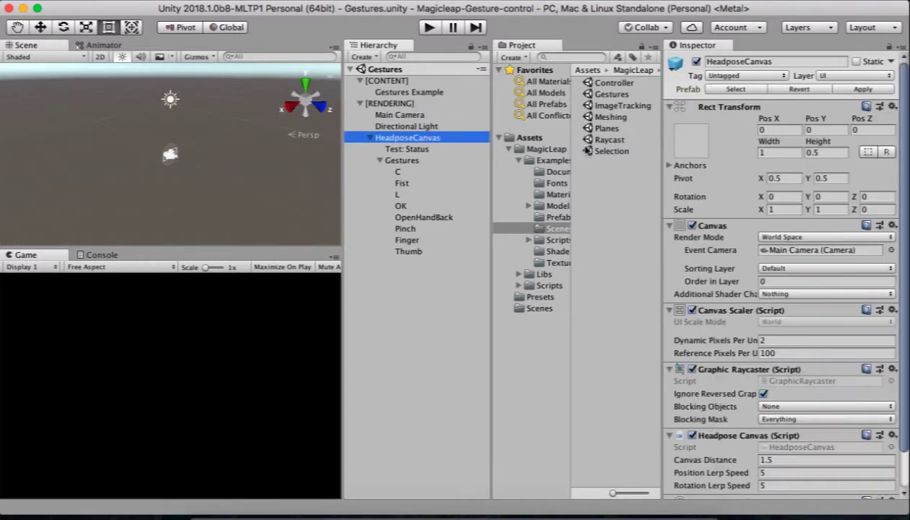
left_click(436, 93)
left_click(784, 177)
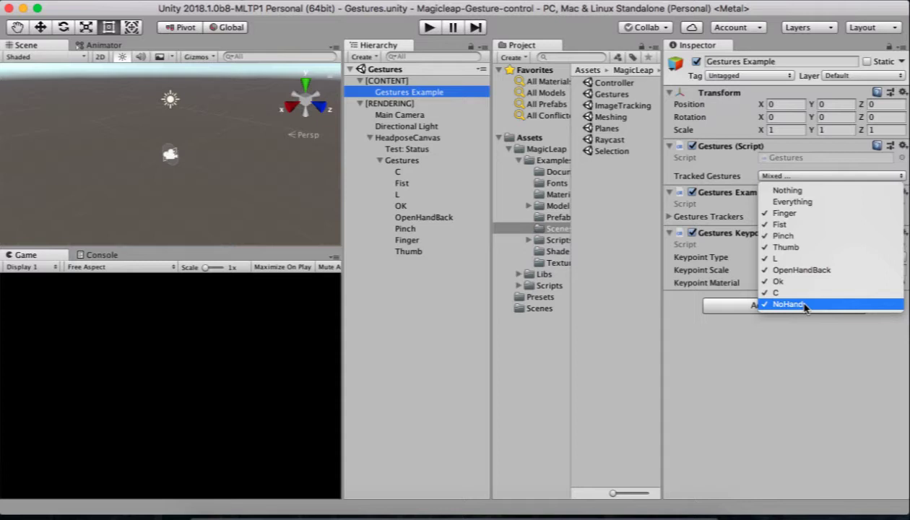
left_click(422, 340)
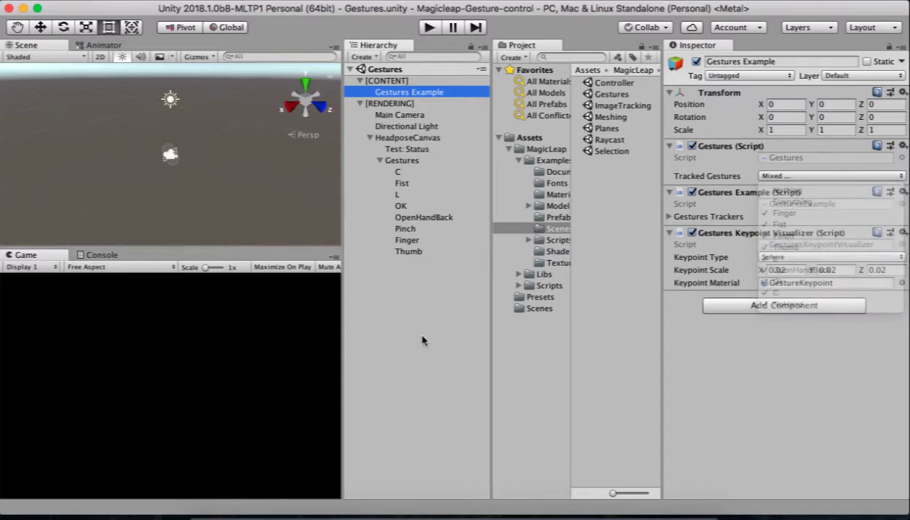
left_click(380, 160)
left_click(380, 160)
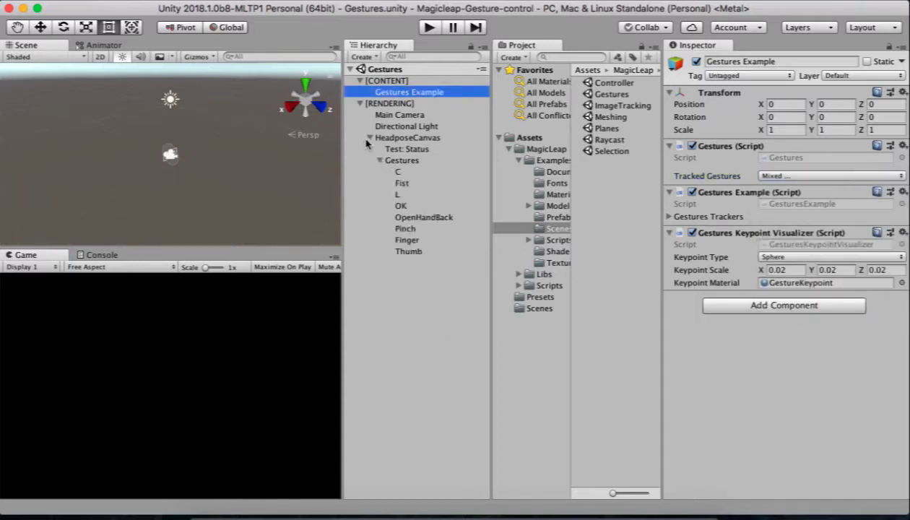
left_click(369, 138)
left_click(369, 138)
left_click(415, 293)
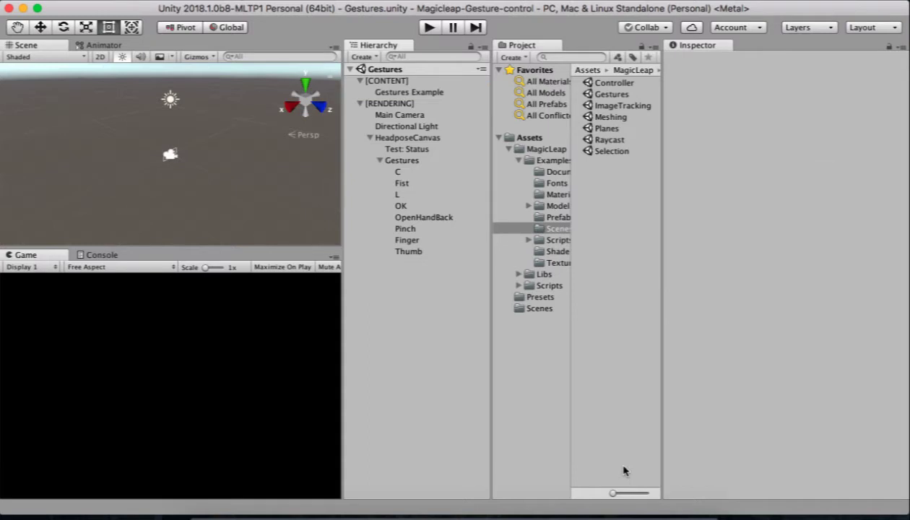
Launch Magic Leap Remote from system search with 'remote'.
key("super+space")
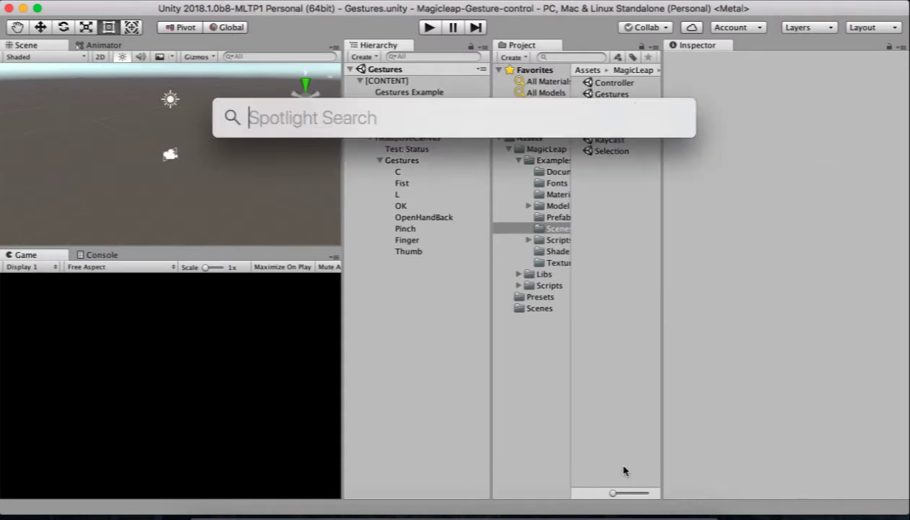
type("remote")
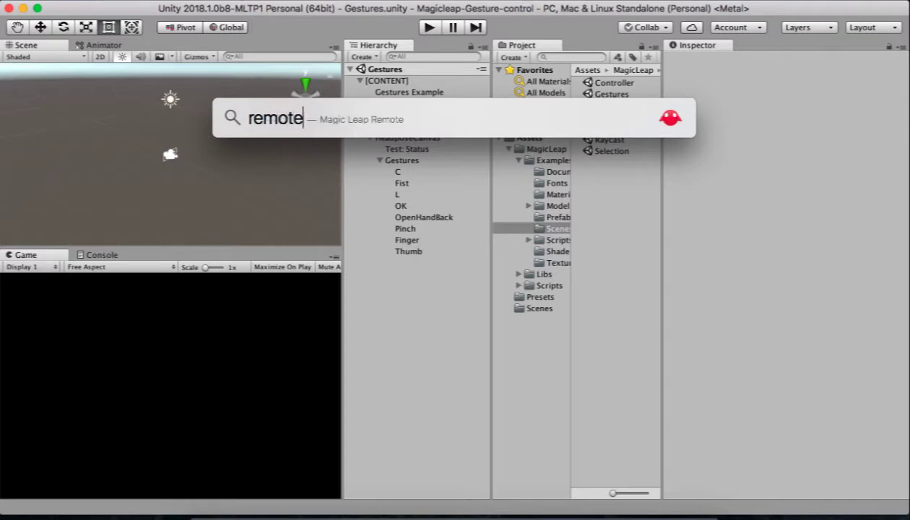
key("Return")
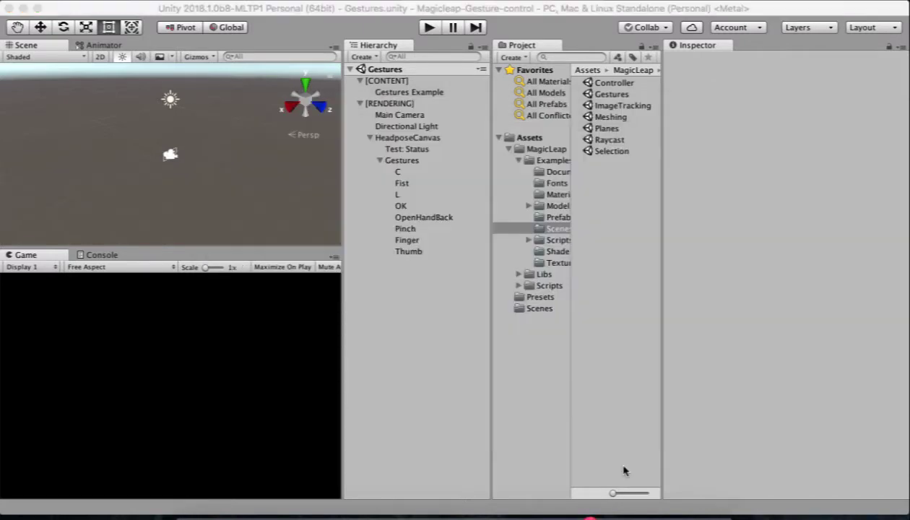
Quit the Magic Leap Package Manager and start the simulator.
mouse_move(564, 512)
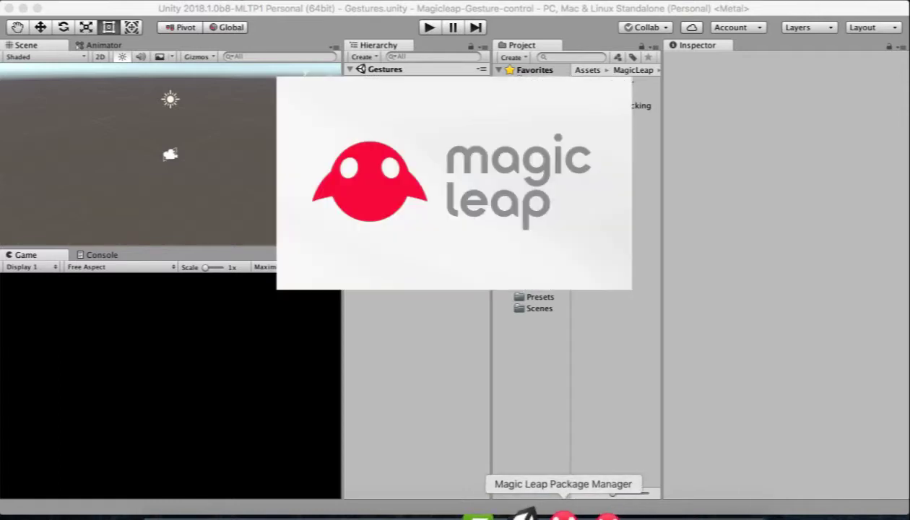
right_click(564, 514)
left_click(585, 480)
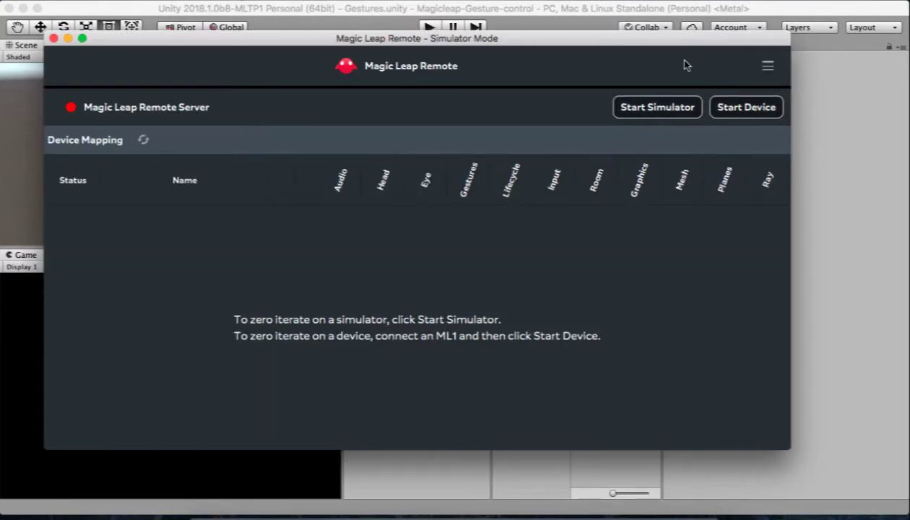
left_click_drag(673, 45, 680, 47)
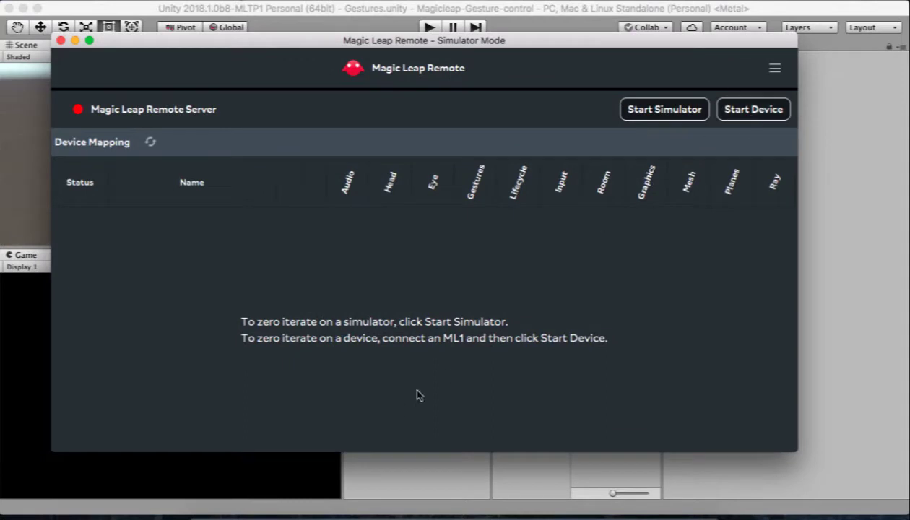
left_click(665, 109)
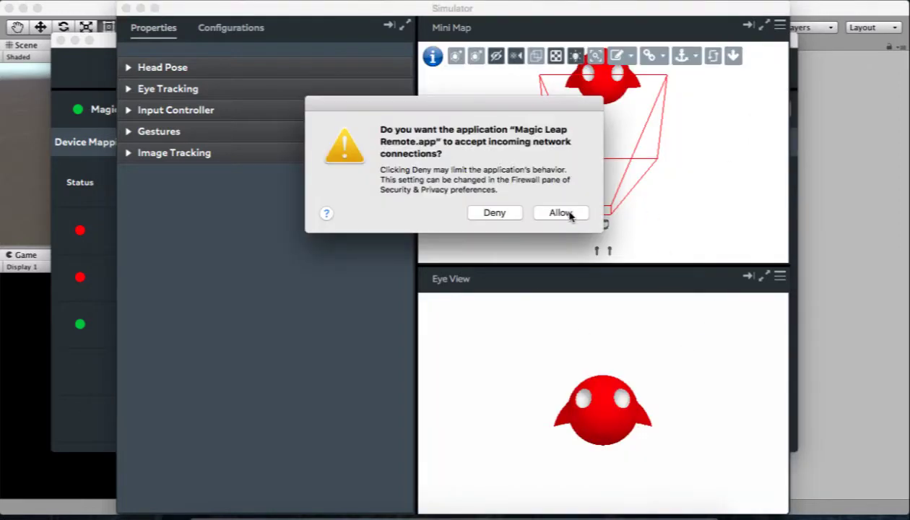
Allow incoming network connections and load a saved virtual room file into the simulator.
left_click(568, 214)
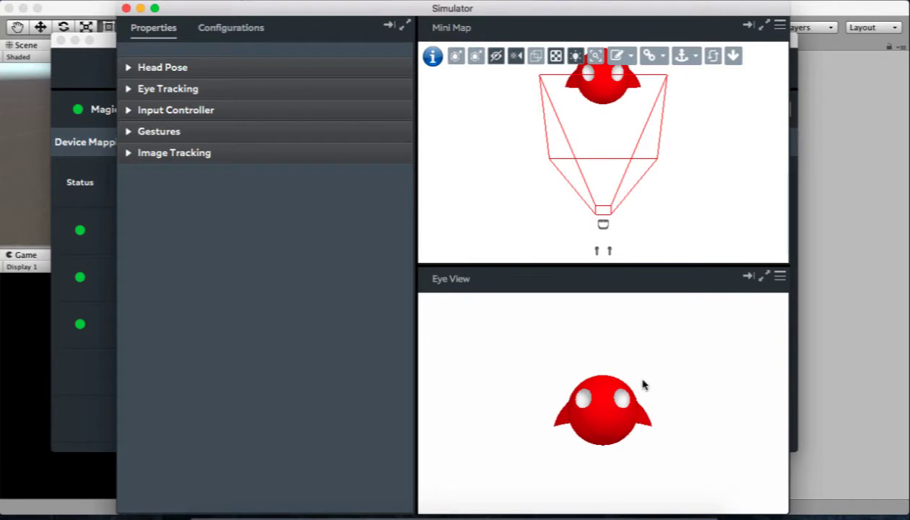
right_click_drag(610, 379, 646, 361)
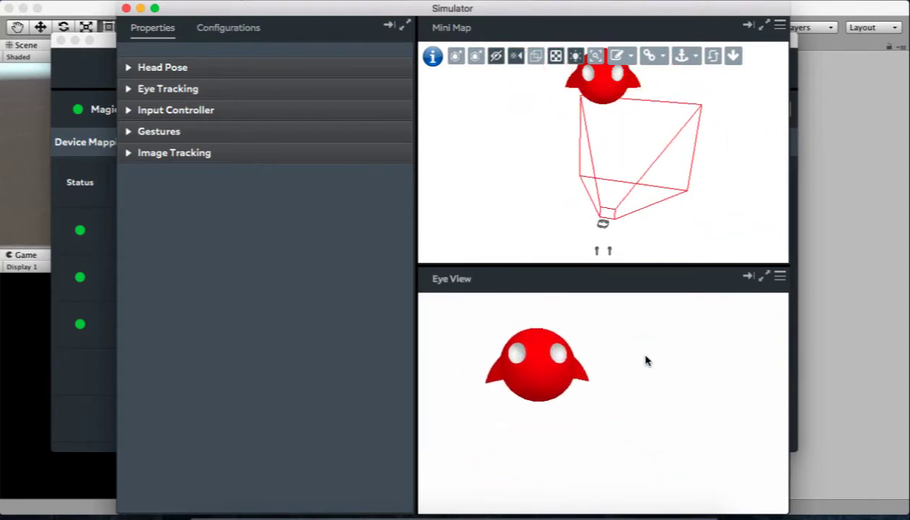
left_click(780, 26)
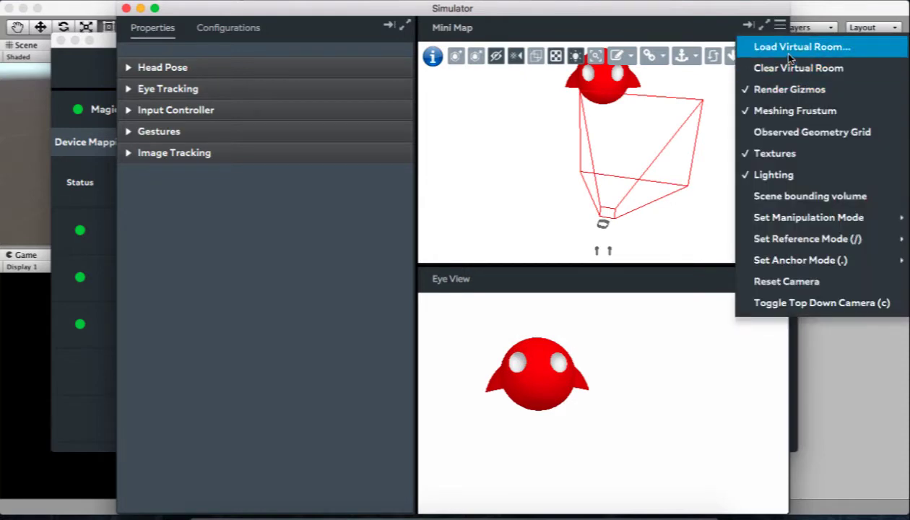
left_click(806, 52)
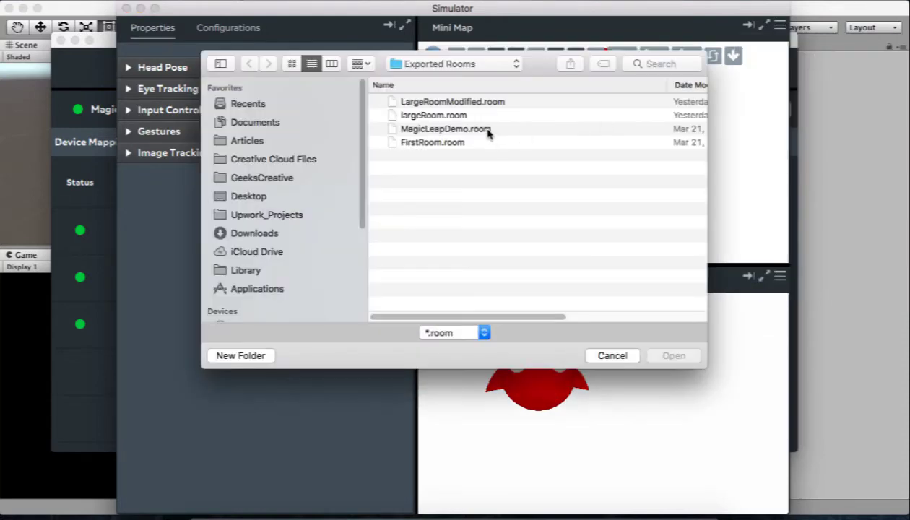
double_click(467, 107)
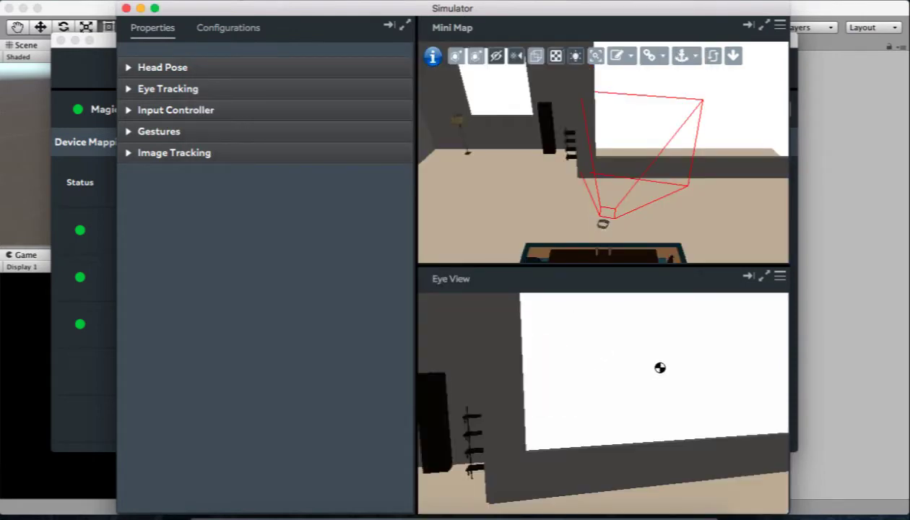
Look around the room, then minimize both Magic Leap windows to return to Unity.
right_click_drag(686, 365, 556, 338)
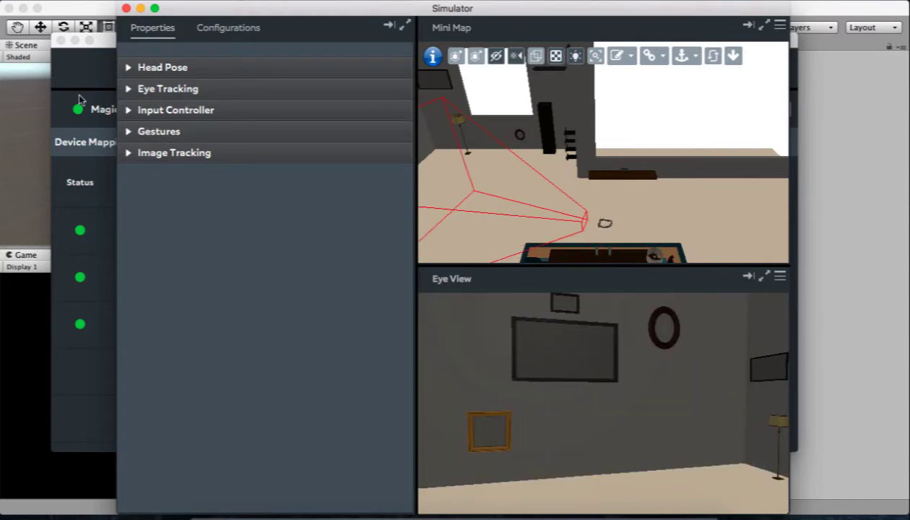
left_click(75, 41)
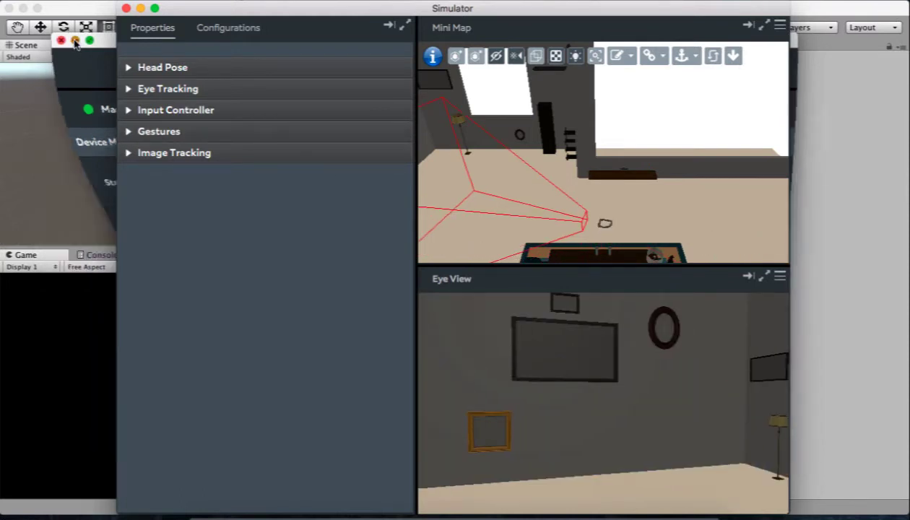
left_click(140, 9)
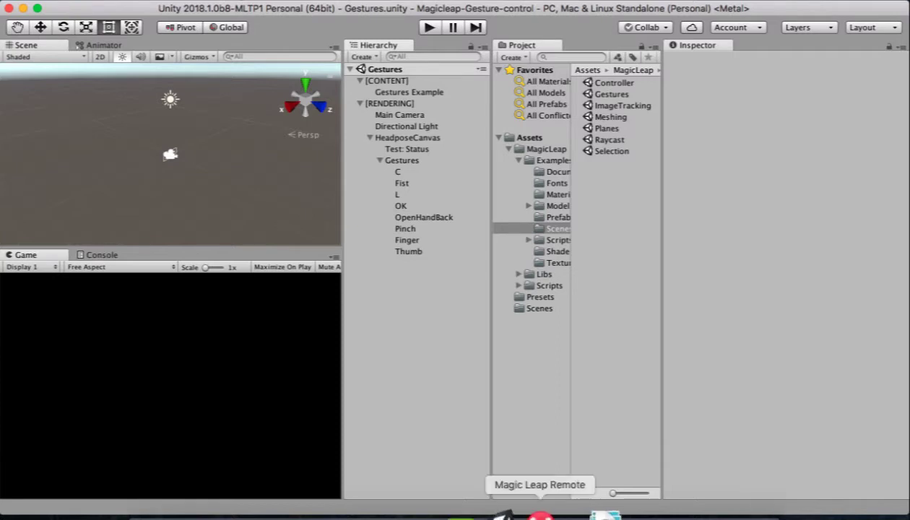
Collapse [RENDERING] and the MagicLeap project folder tree, then show the Magic Leap menu.
left_click(508, 150)
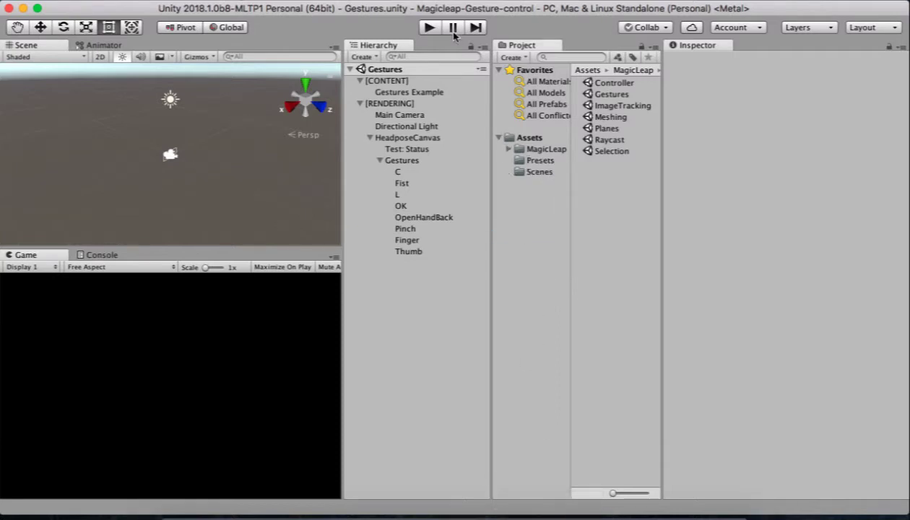
left_click(360, 104)
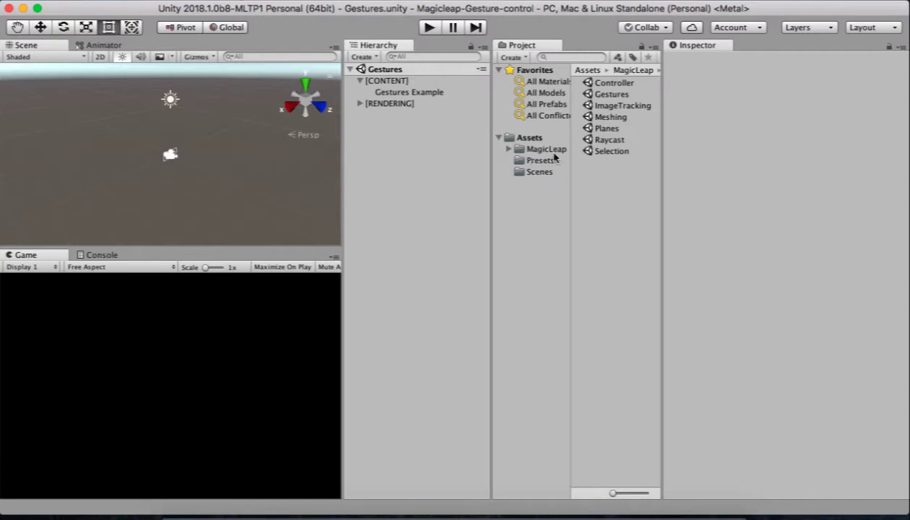
left_click(508, 149)
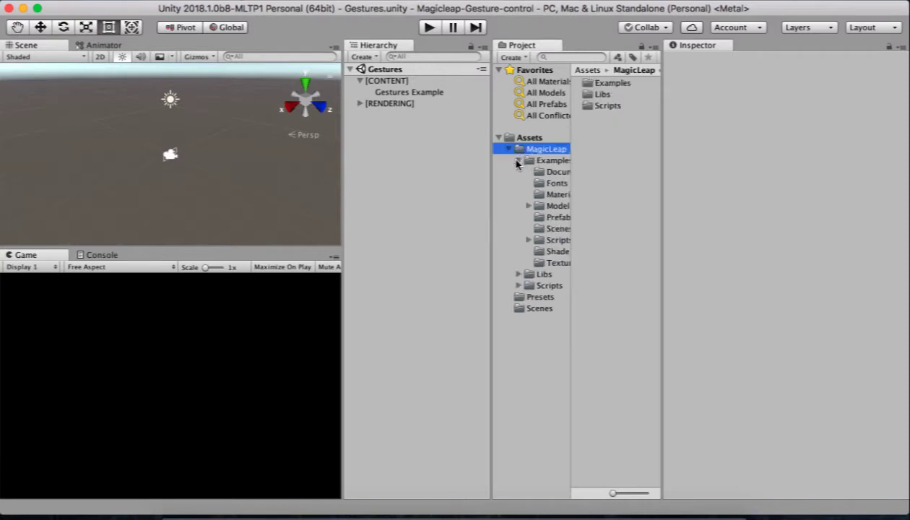
left_click(509, 155)
left_click(509, 149)
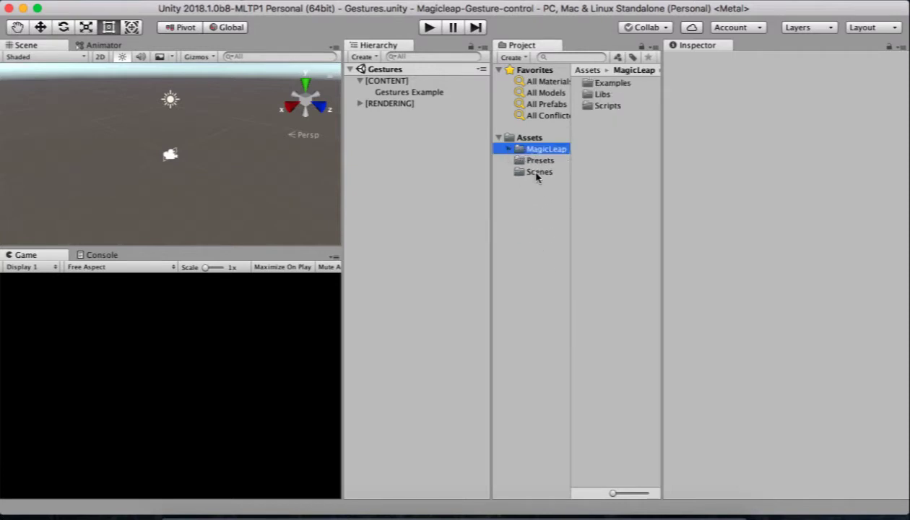
left_click(528, 138)
left_click(538, 148)
left_click(632, 206)
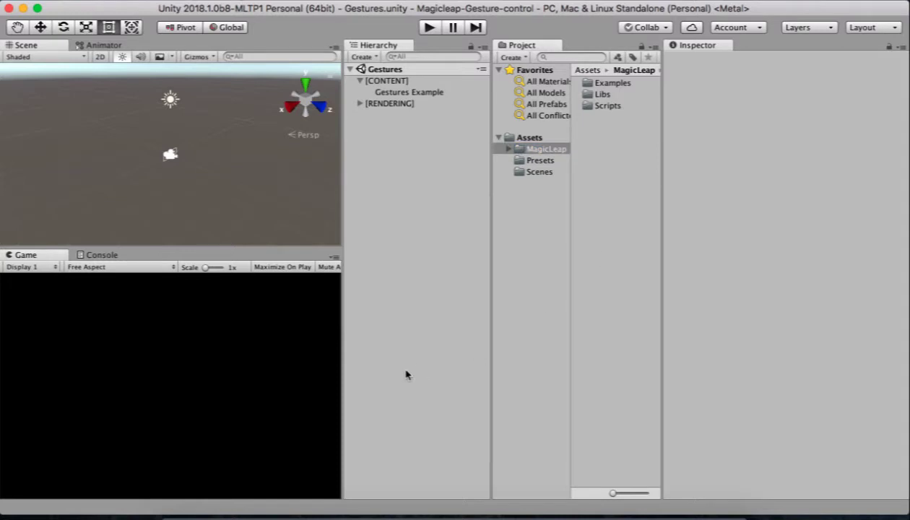
left_click(329, 1)
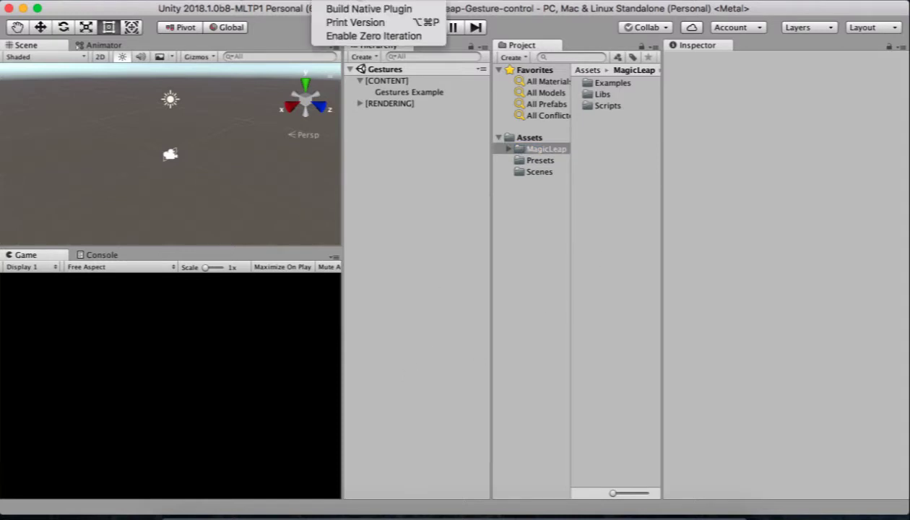
Enable Zero Iteration using home > MagicLeap > mlsdk > v0.11.1 as the Lumin SDK folder.
left_click(363, 36)
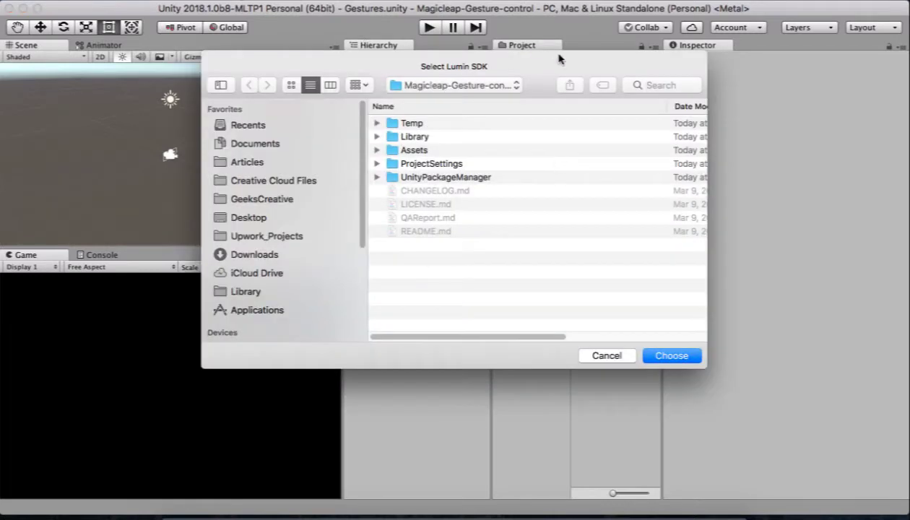
left_click_drag(558, 57, 466, 67)
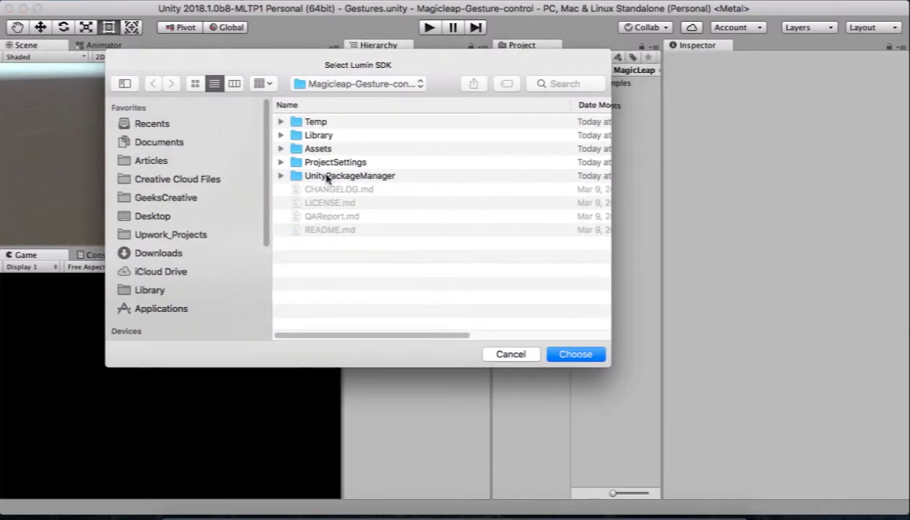
left_click_drag(275, 75, 298, 71)
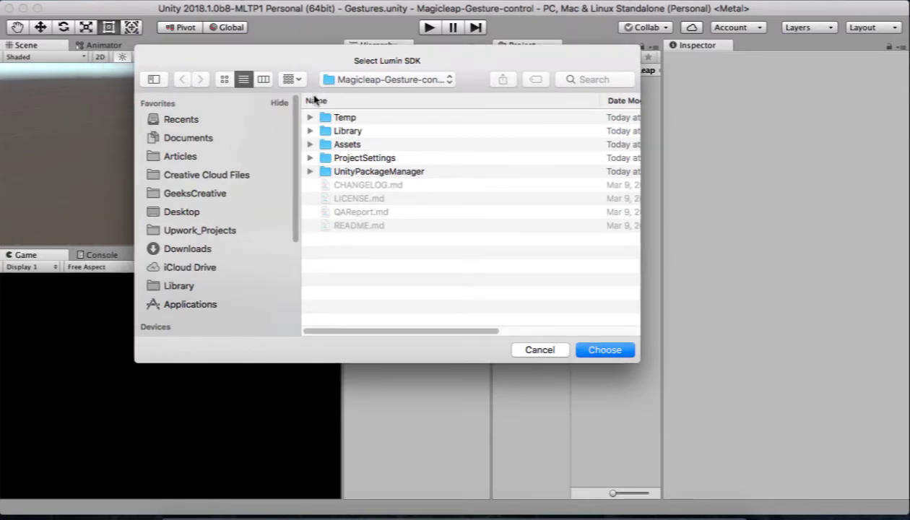
left_click(400, 81)
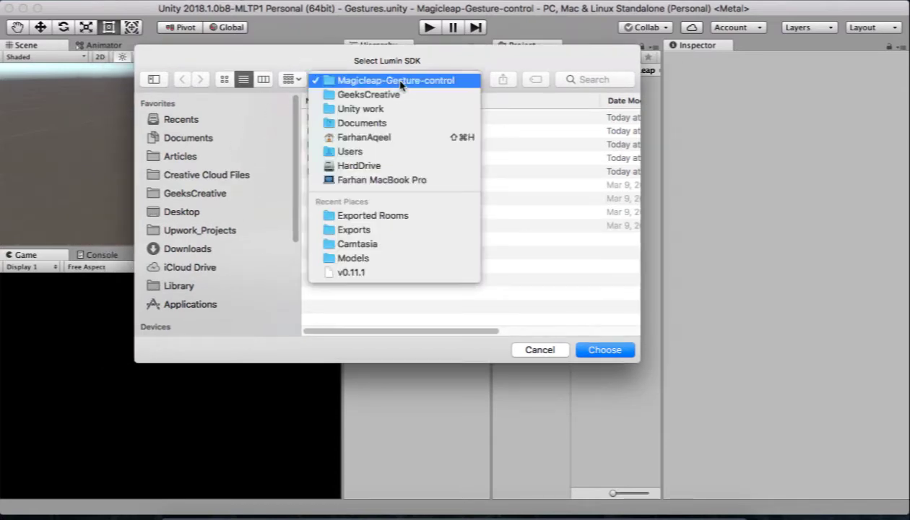
left_click(386, 137)
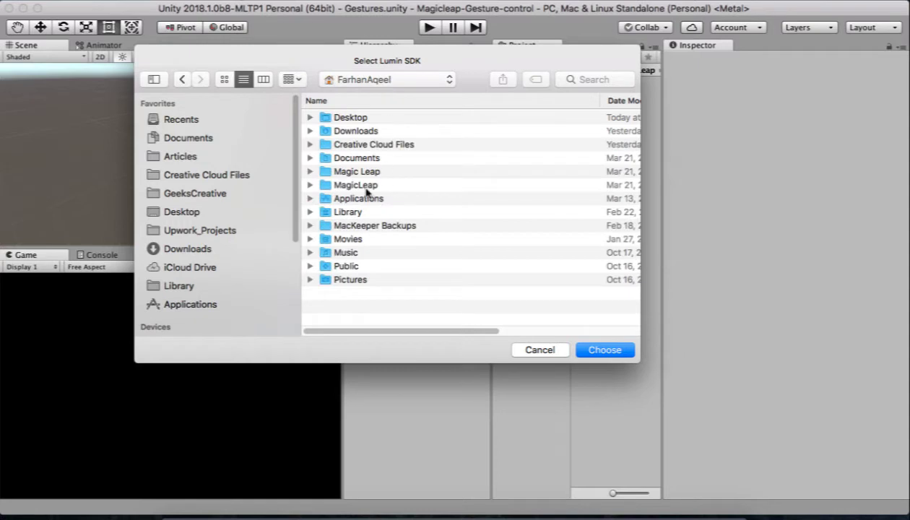
double_click(372, 186)
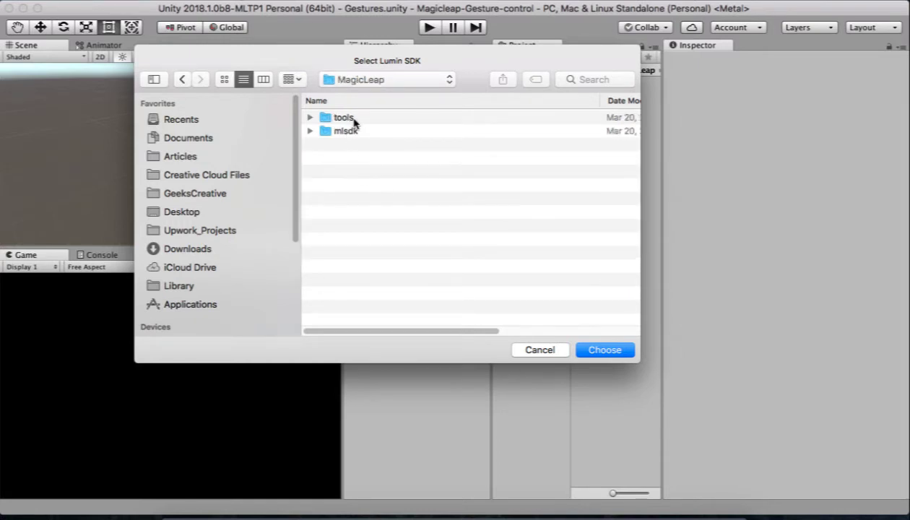
double_click(354, 131)
double_click(349, 119)
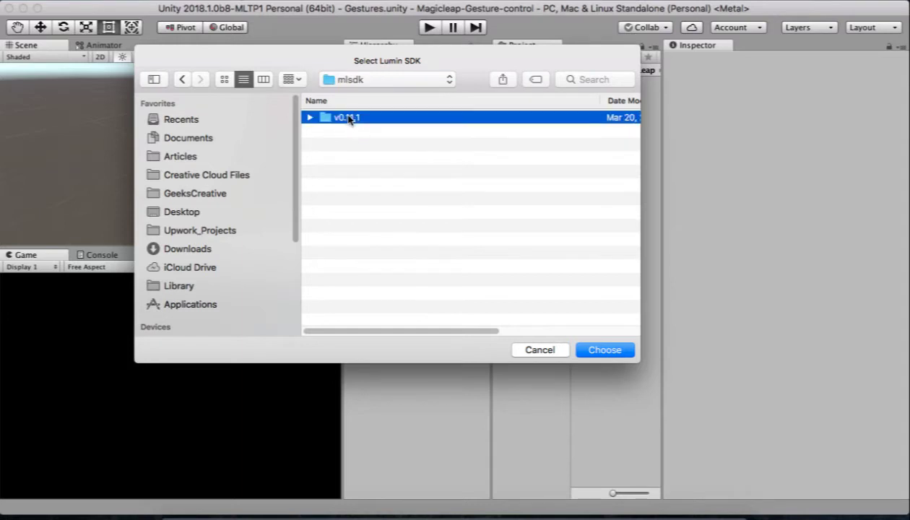
left_click(619, 351)
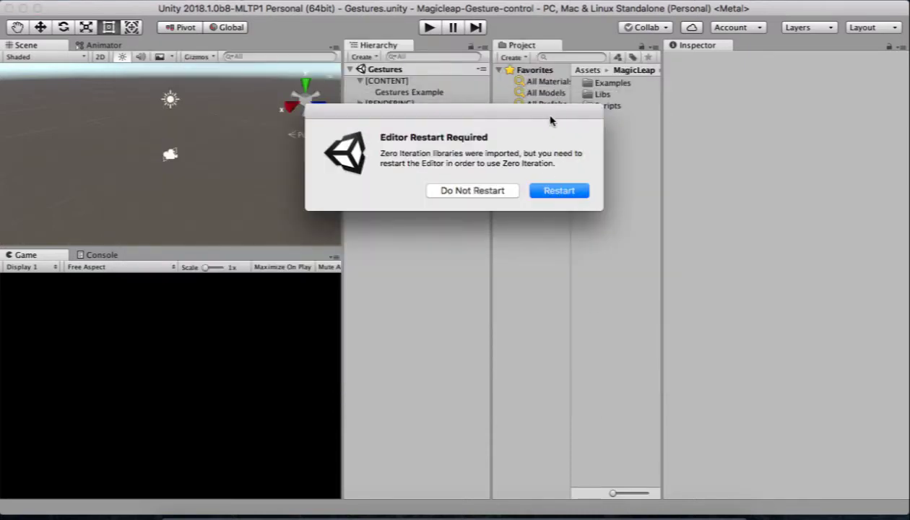
Restart the Unity editor from the Editor Restart Required prompt.
left_click_drag(541, 115, 364, 124)
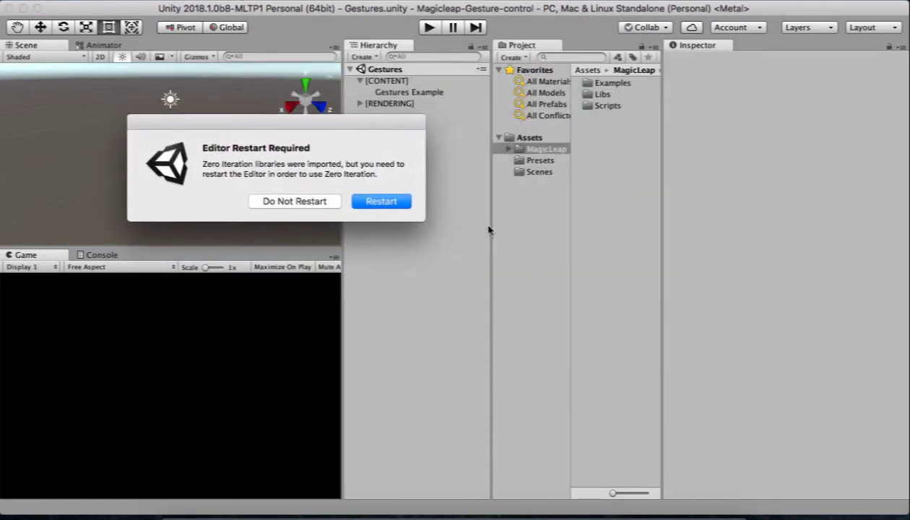
left_click(374, 203)
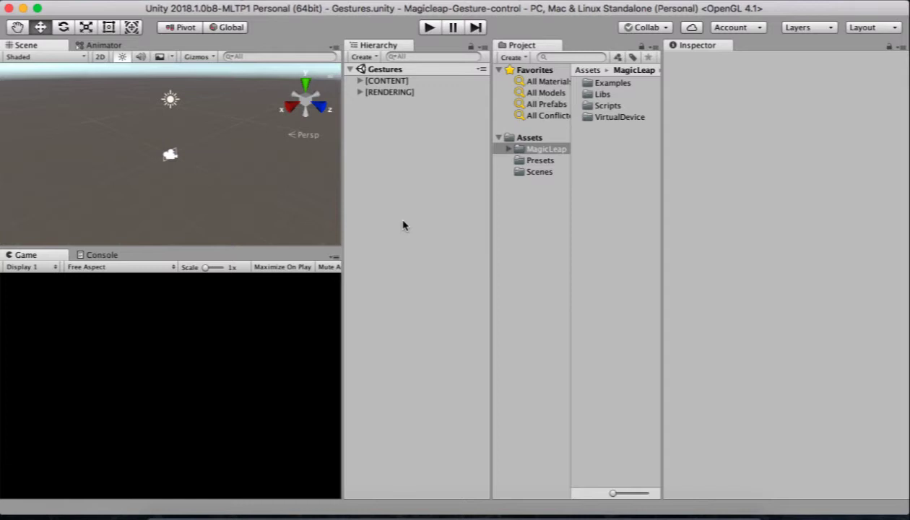
Browse VirtualDevice > Plugins, return to the MagicLeap folder, and reopen the Magic Leap menu.
left_click(606, 117)
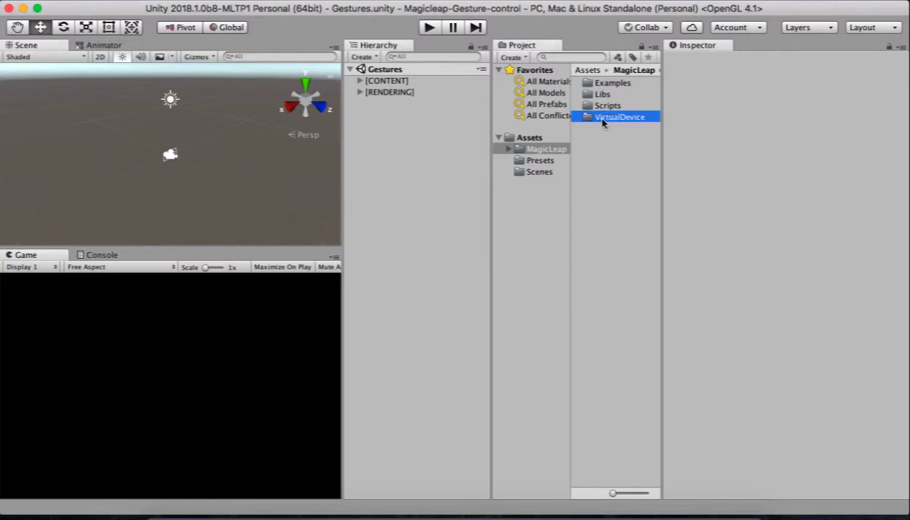
double_click(604, 119)
double_click(603, 84)
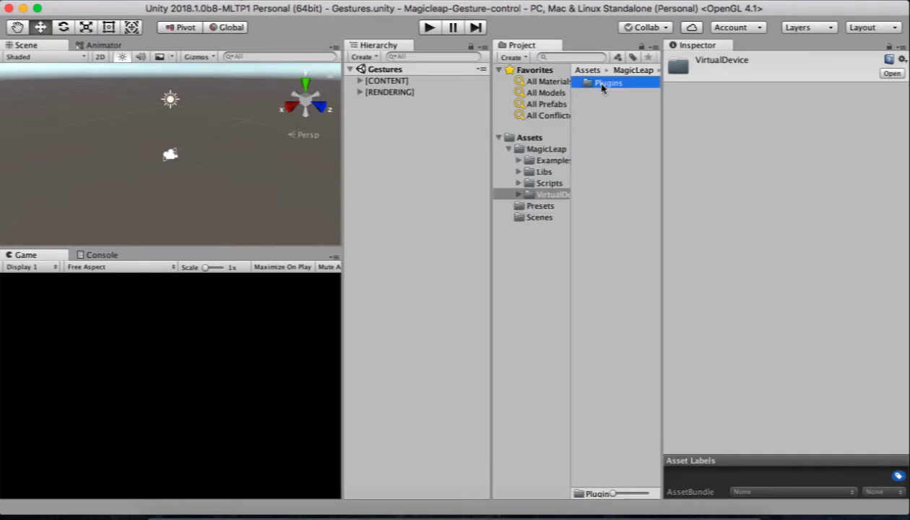
left_click(509, 149)
left_click(542, 149)
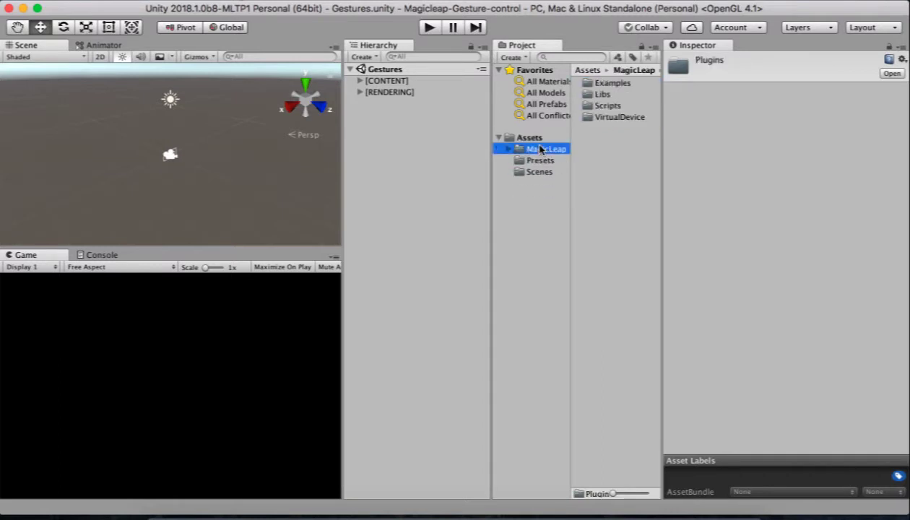
left_click(622, 255)
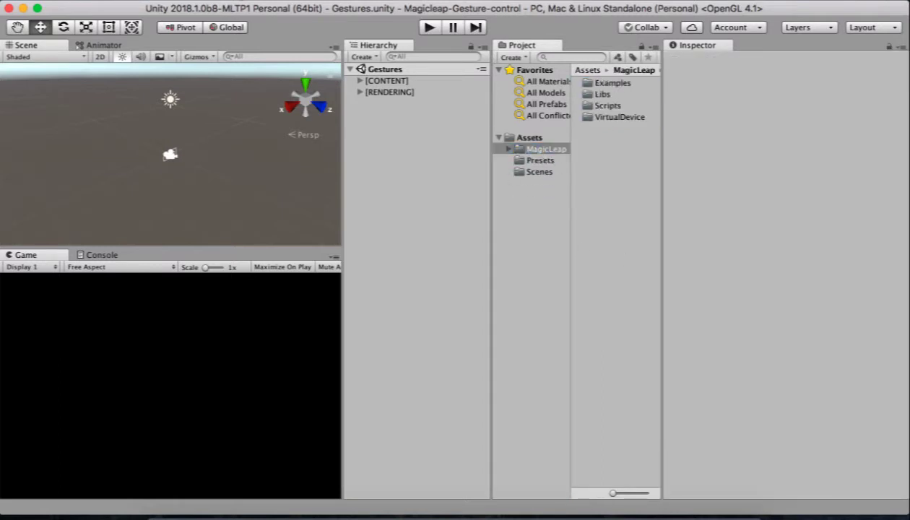
left_click(328, 0)
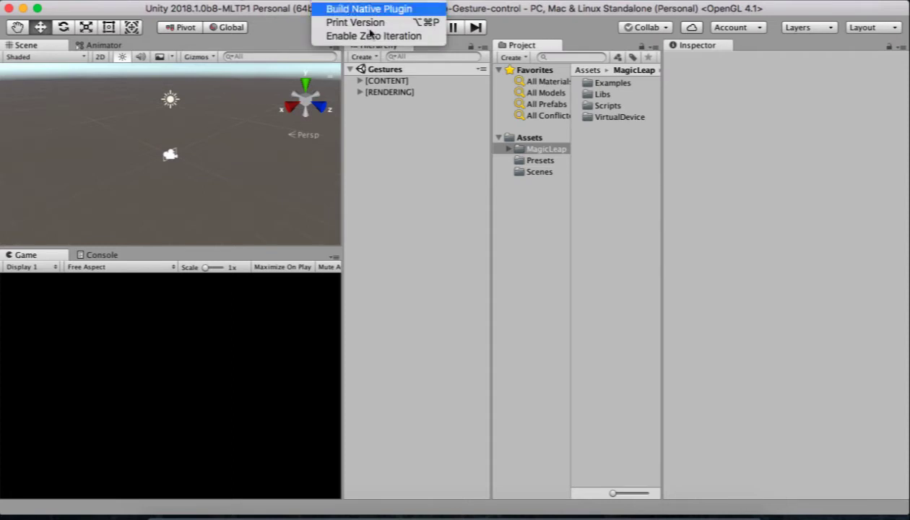
left_click(439, 225)
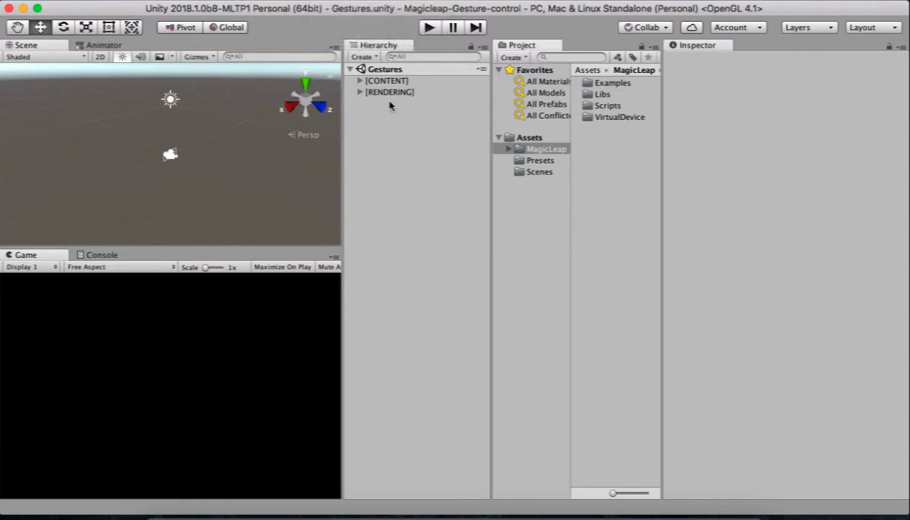
left_click(429, 28)
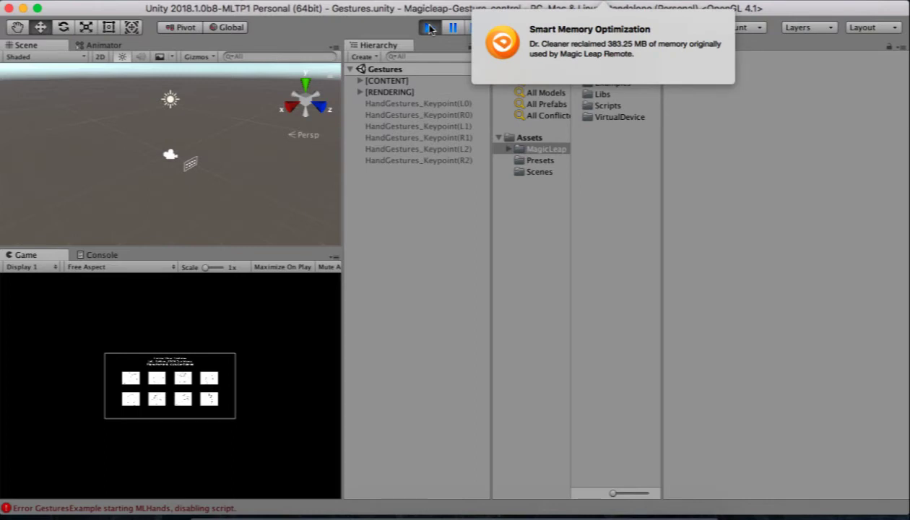
left_click(429, 27)
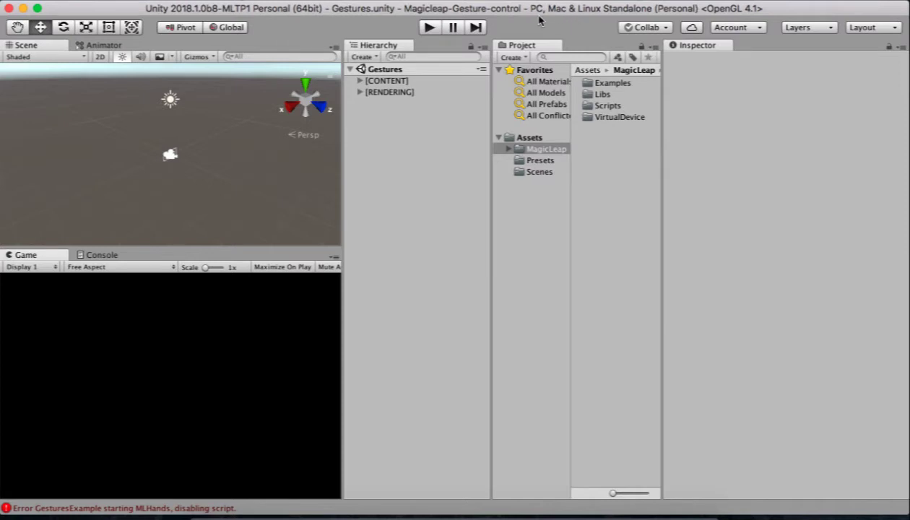
In Build Settings, check the Lumin SDK path, switch the platform to Lumin OS, and close.
key("ctrl+F2")
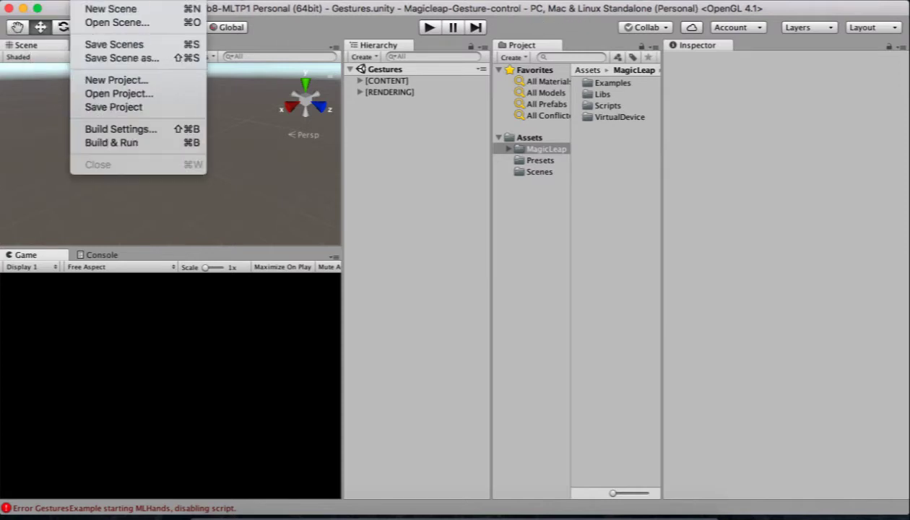
left_click(118, 129)
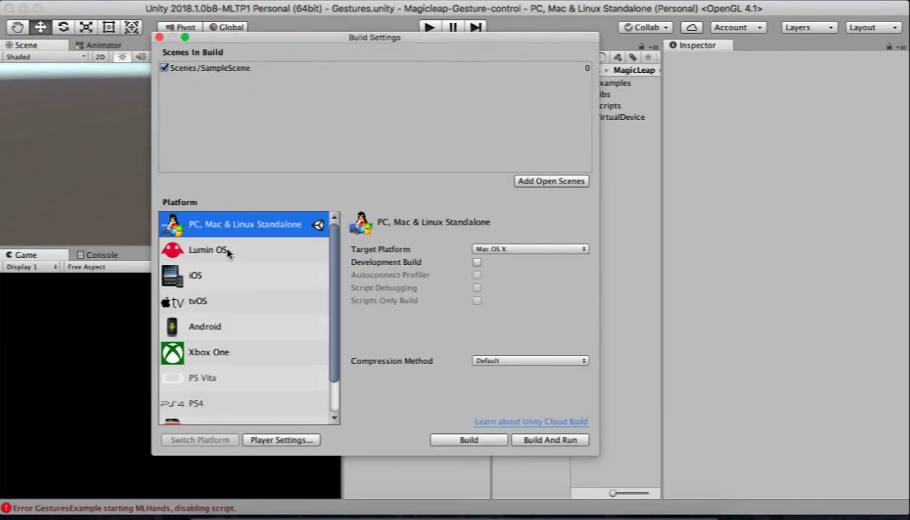
left_click(227, 252)
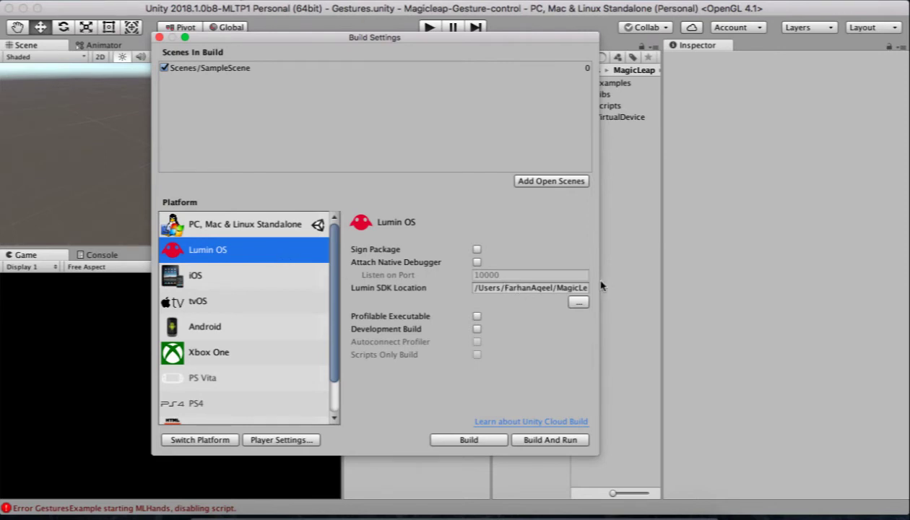
left_click_drag(598, 285, 842, 284)
left_click(655, 287)
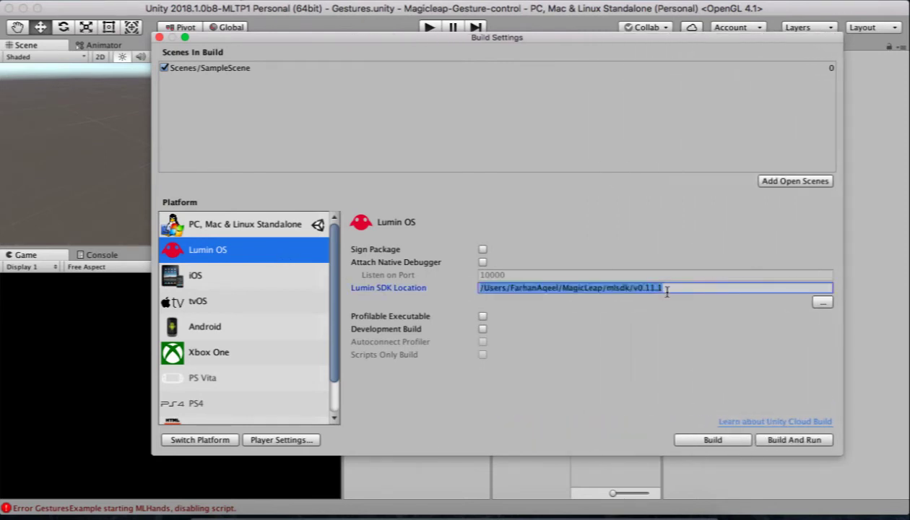
left_click(200, 439)
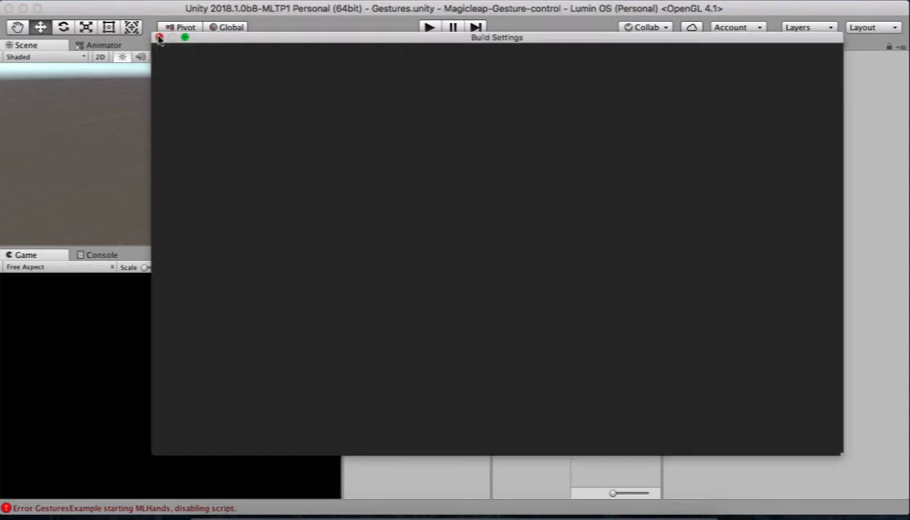
left_click(159, 36)
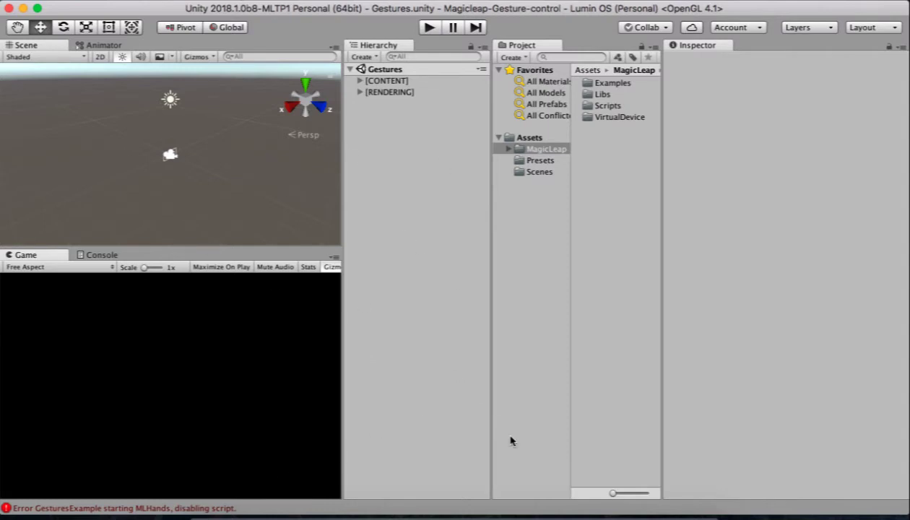
Launch Magic Leap Remote via search and allow its incoming network connections.
key("super+space")
type("remote")
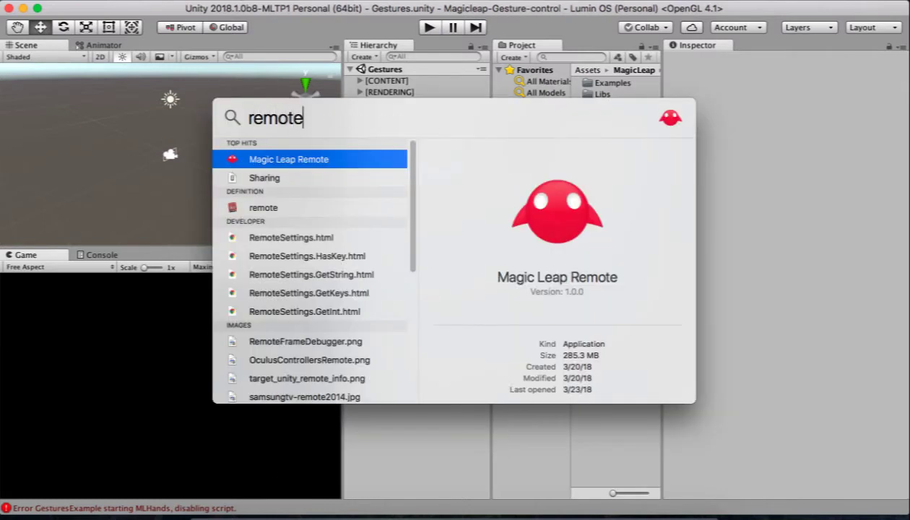
key("Return")
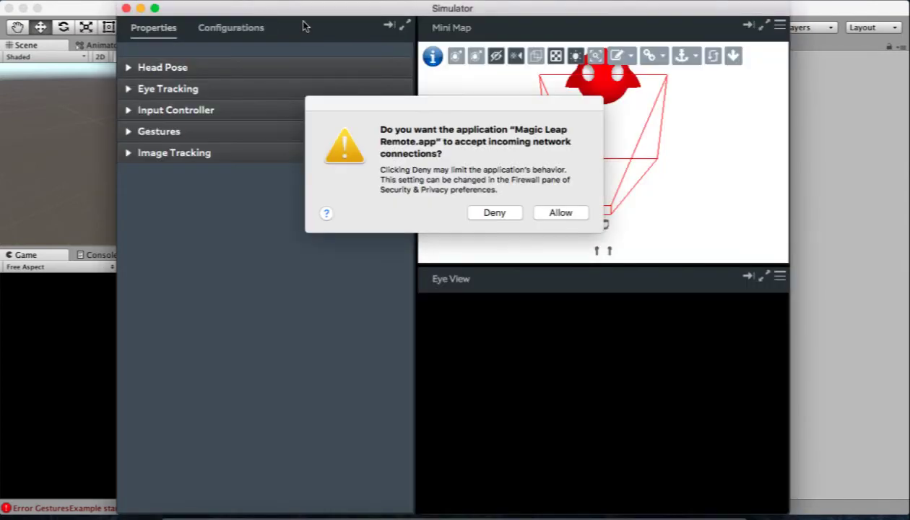
left_click(570, 214)
Load the LargeRoomModified virtual room, look around, and minimize the simulator.
left_click(779, 25)
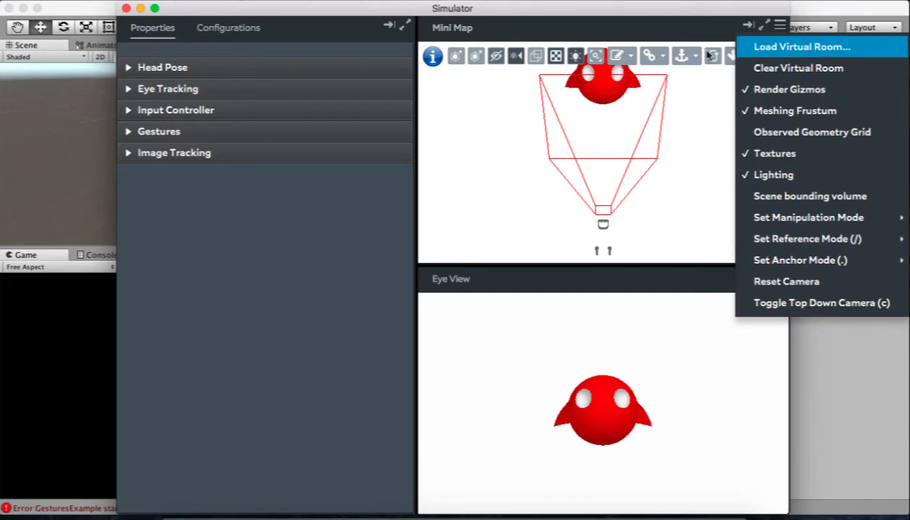
left_click(807, 47)
double_click(467, 103)
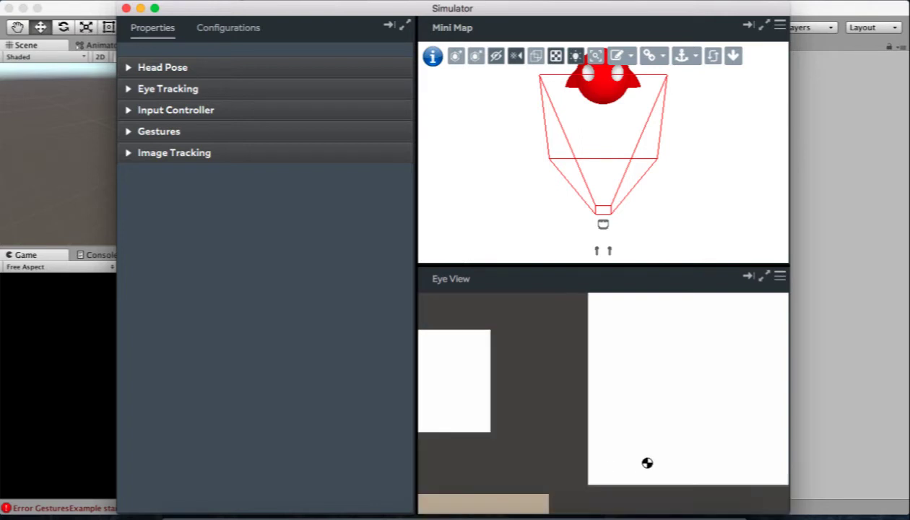
left_click_drag(647, 418, 648, 416)
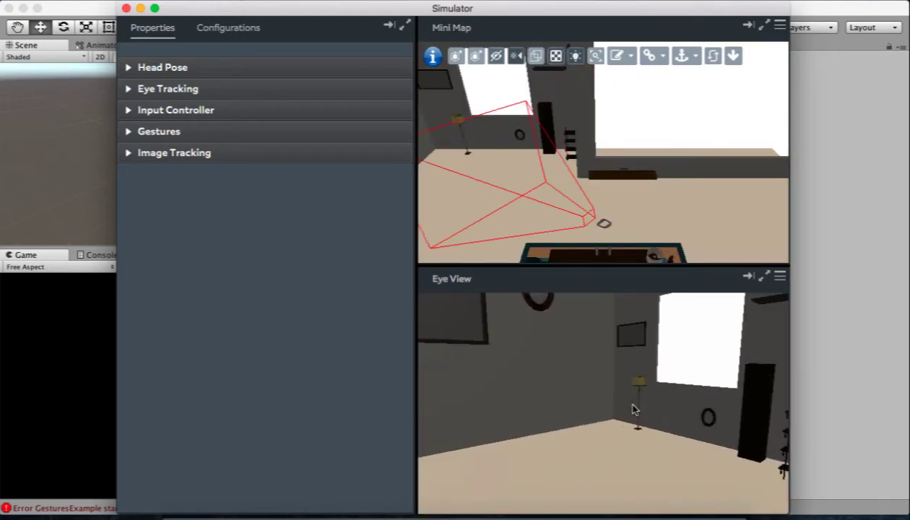
left_click(141, 9)
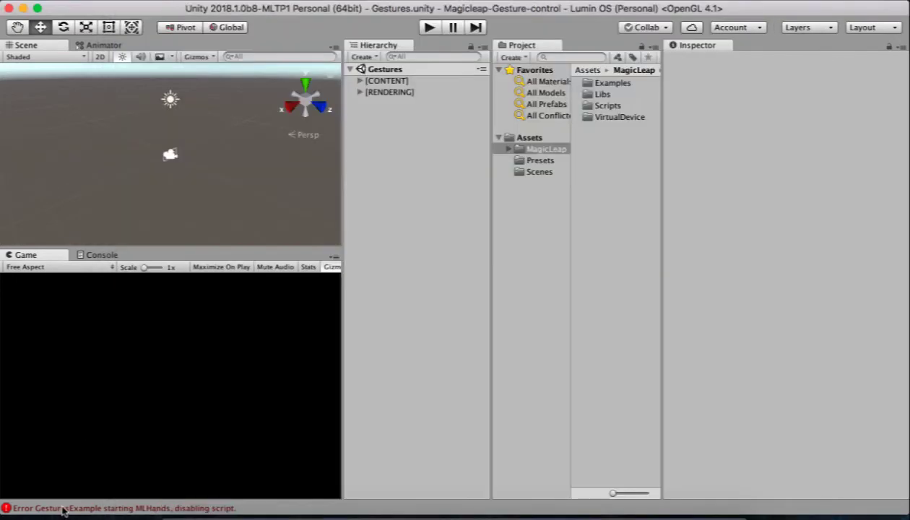
Clear the MLHands startup error from the Console and start playing the Gestures scene.
left_click(64, 509)
left_click(13, 267)
left_click(35, 255)
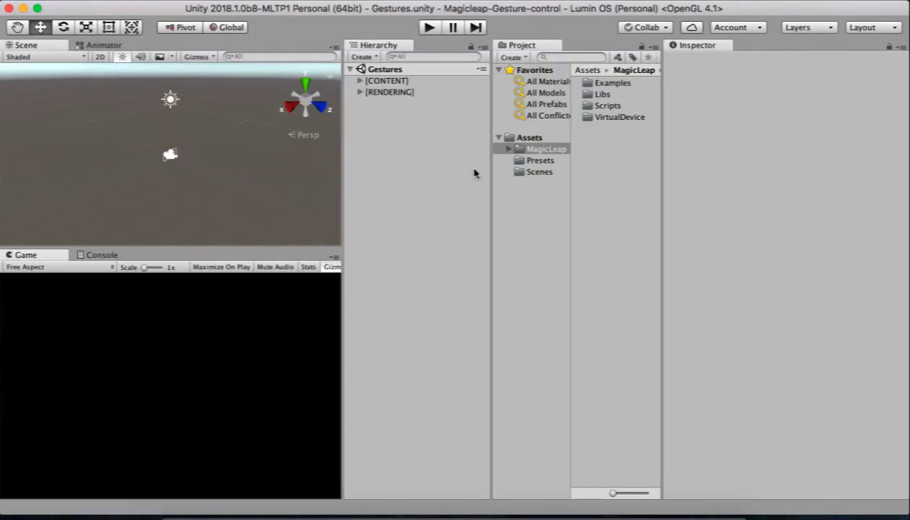
left_click(428, 28)
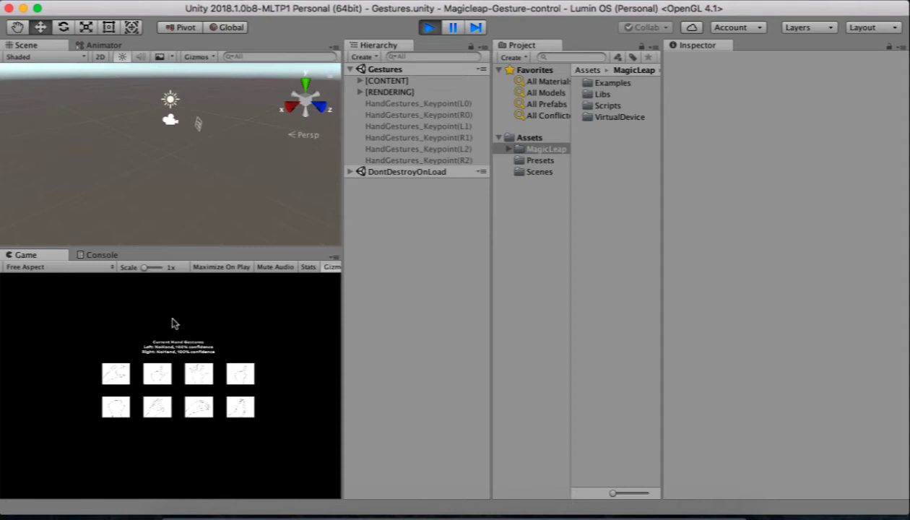
Look around the simulator's virtual room in Eye View, then expand the [CONTENT] hierarchy group.
left_click(543, 514)
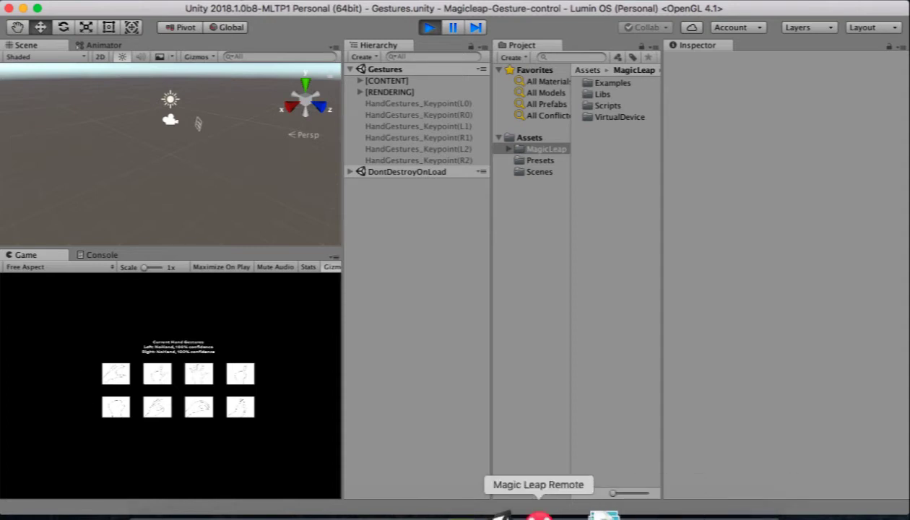
right_click_drag(623, 471, 820, 356)
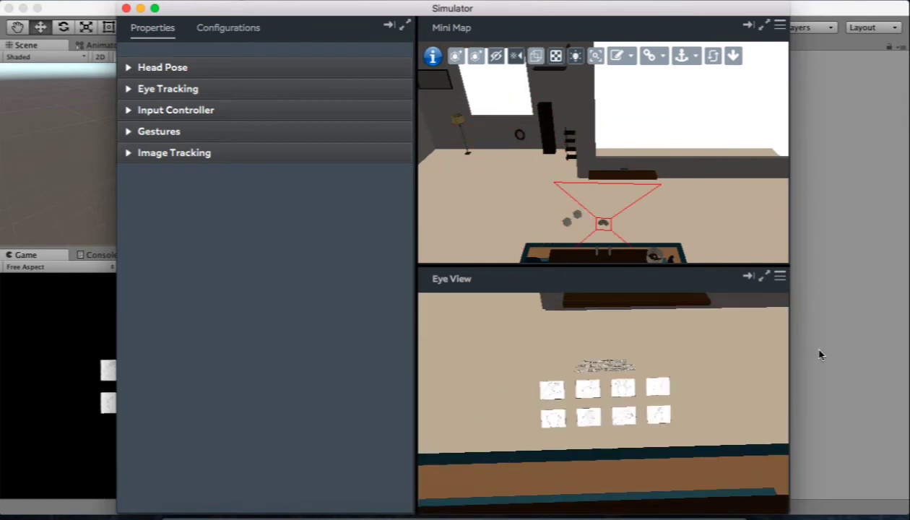
right_click_drag(705, 372, 696, 365)
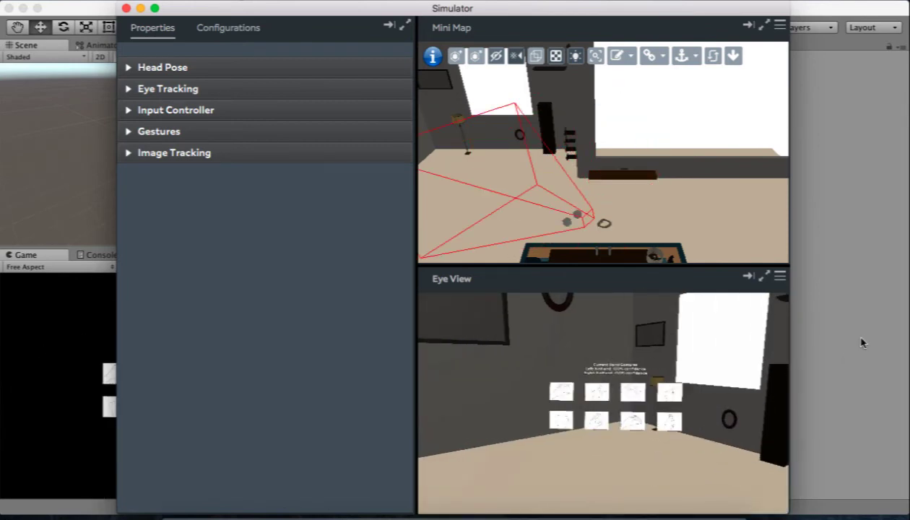
left_click(851, 338)
left_click(359, 81)
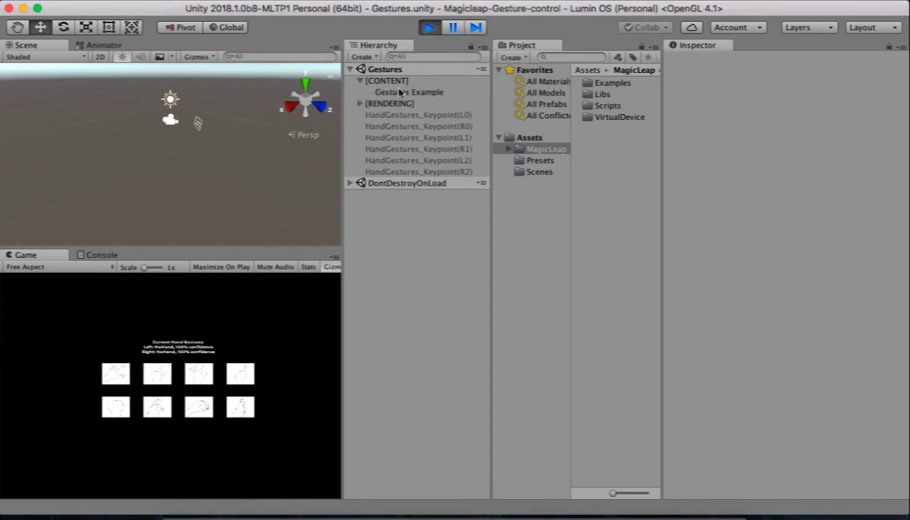
Select Gestures Example and view its gesture tiles in the simulator's Eye View.
left_click(395, 92)
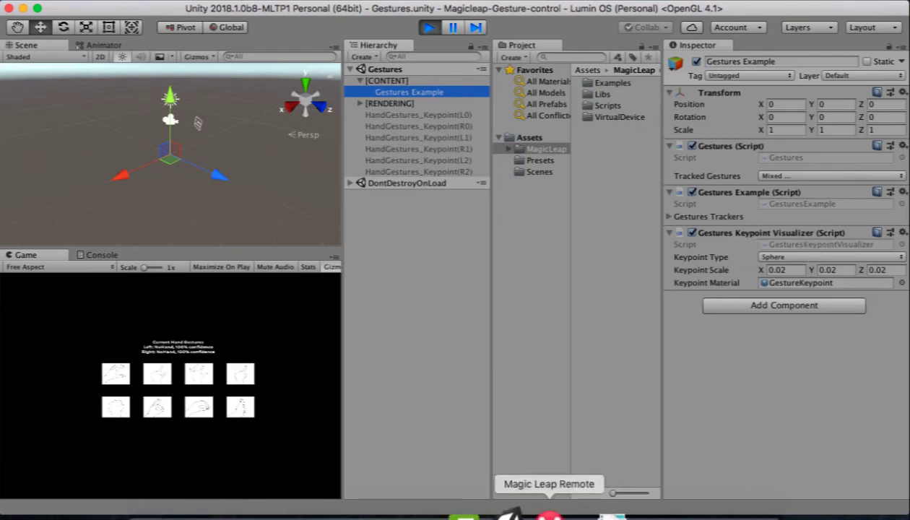
left_click(546, 511)
left_click_drag(650, 404, 729, 372)
left_click(841, 373)
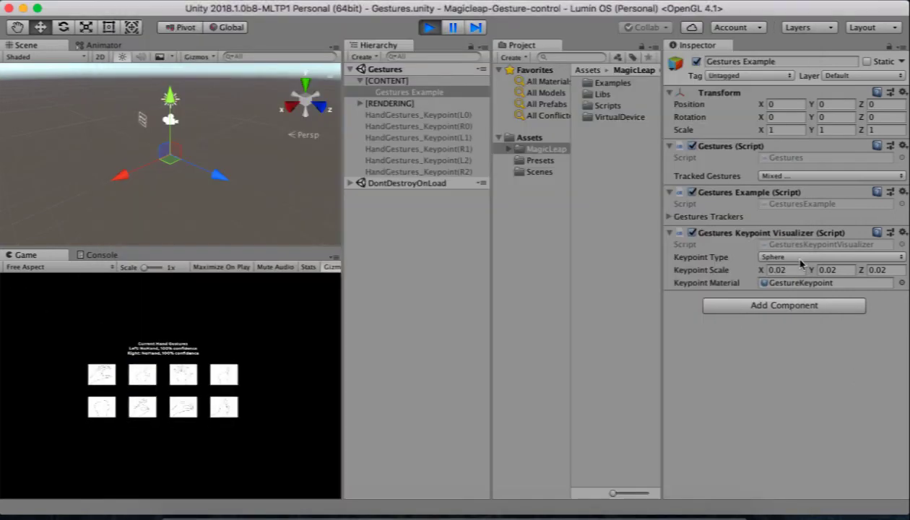
Check the Keypoint Type options, keeping Sphere, and expand the simulator's Gestures properties.
left_click(800, 258)
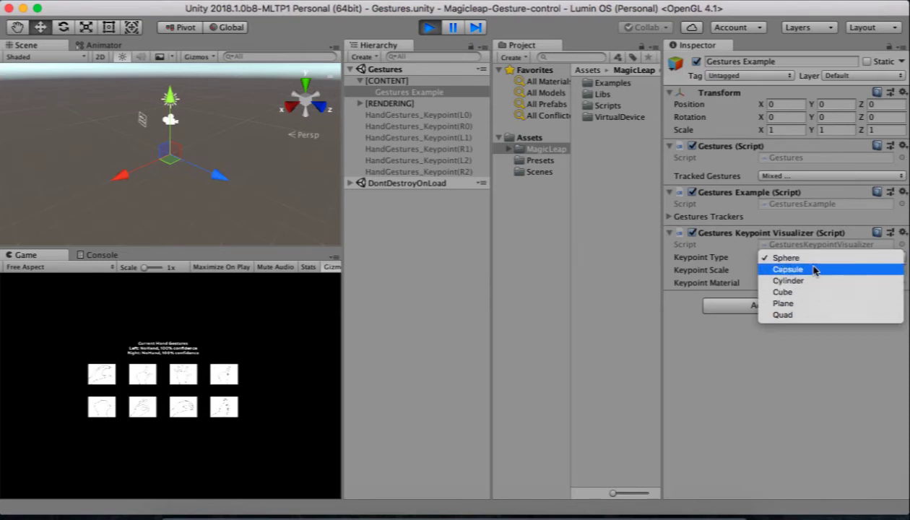
left_click(801, 359)
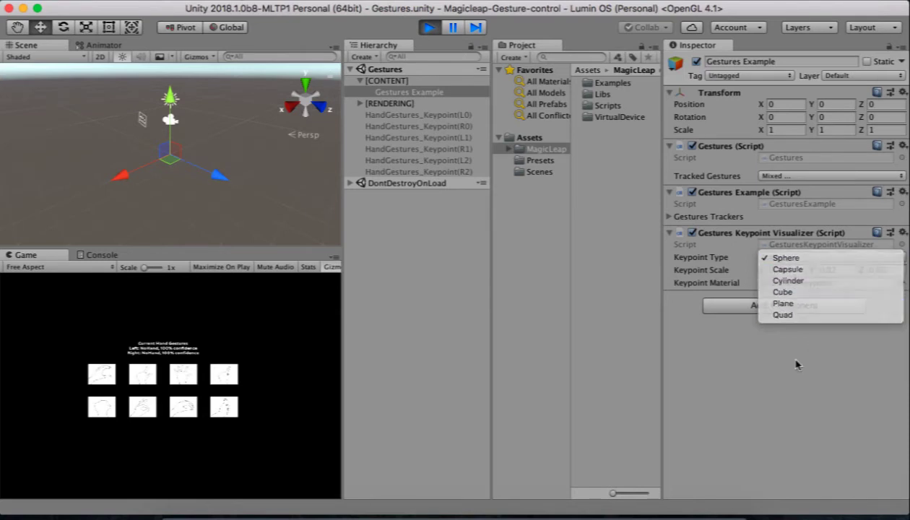
left_click(544, 511)
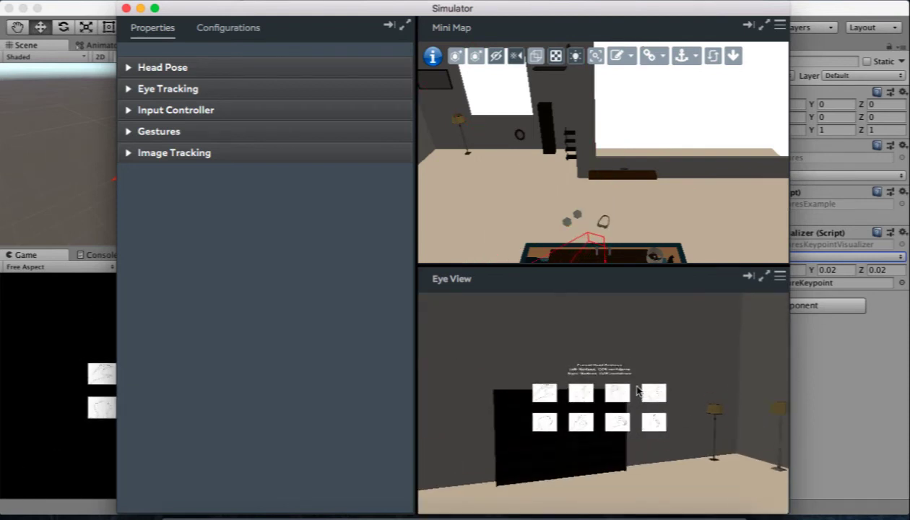
left_click(134, 131)
Expand the Left and Right hand gesture settings and edit the left hand Confidence field.
scroll(303, 206, "up", 1)
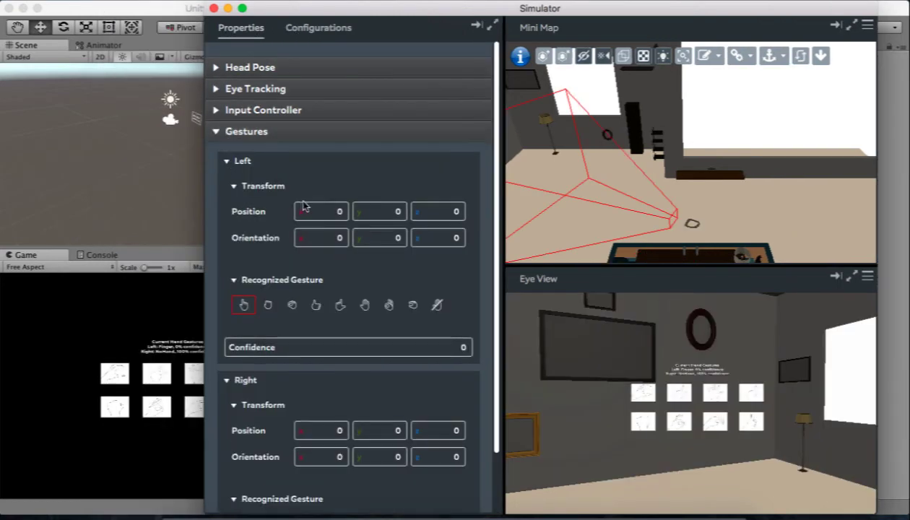
left_click(226, 160)
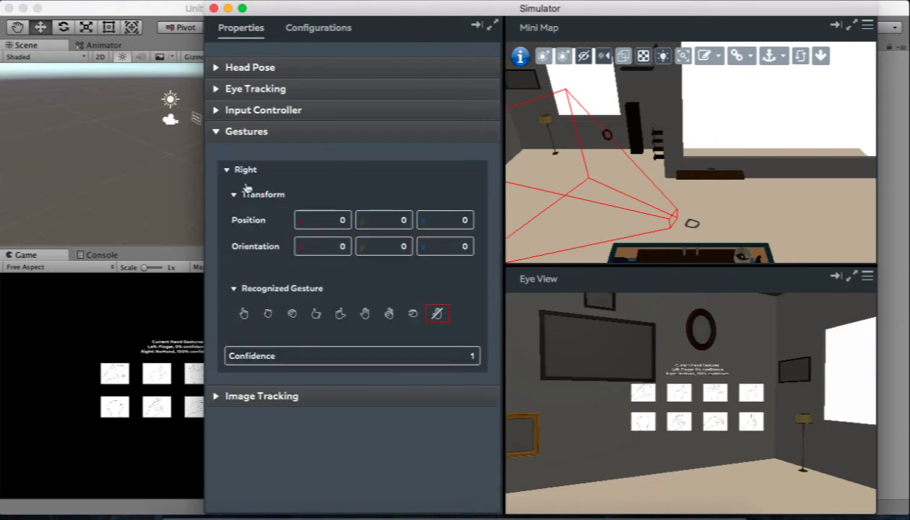
left_click(227, 170)
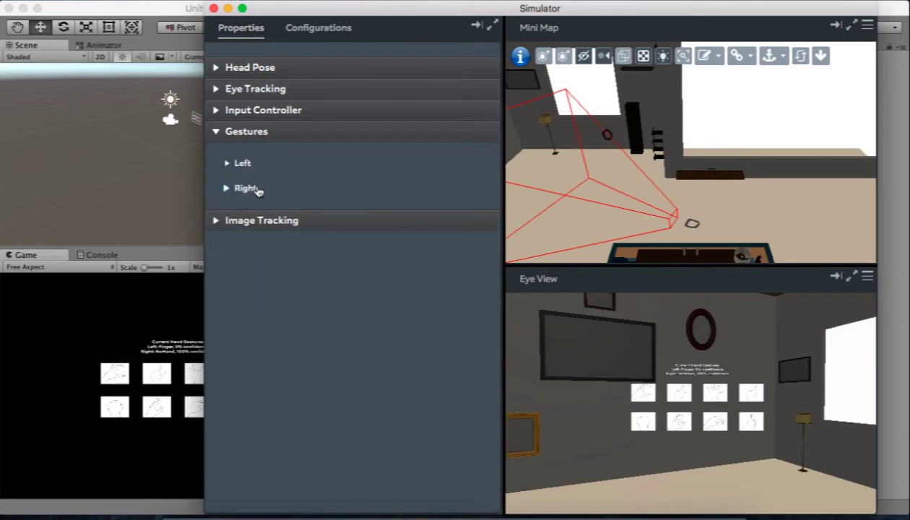
left_click(258, 190)
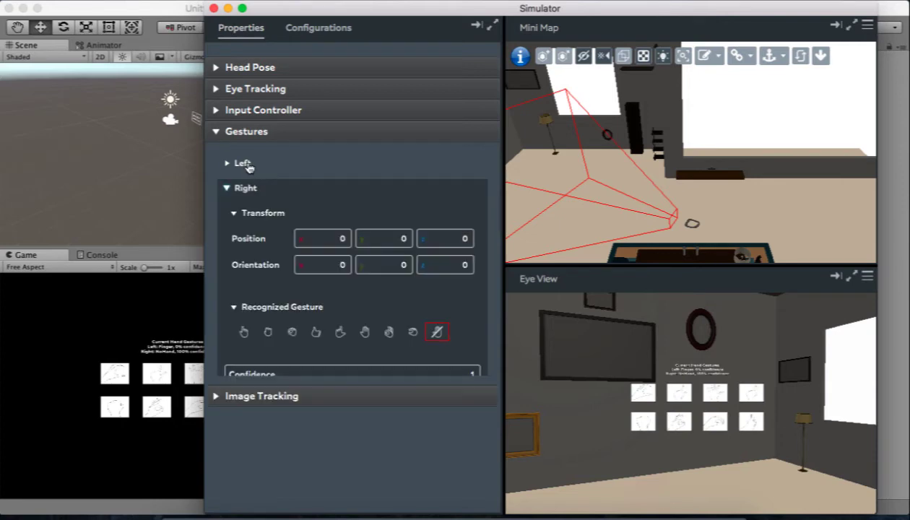
left_click(245, 164)
scroll(462, 287, "down", 1)
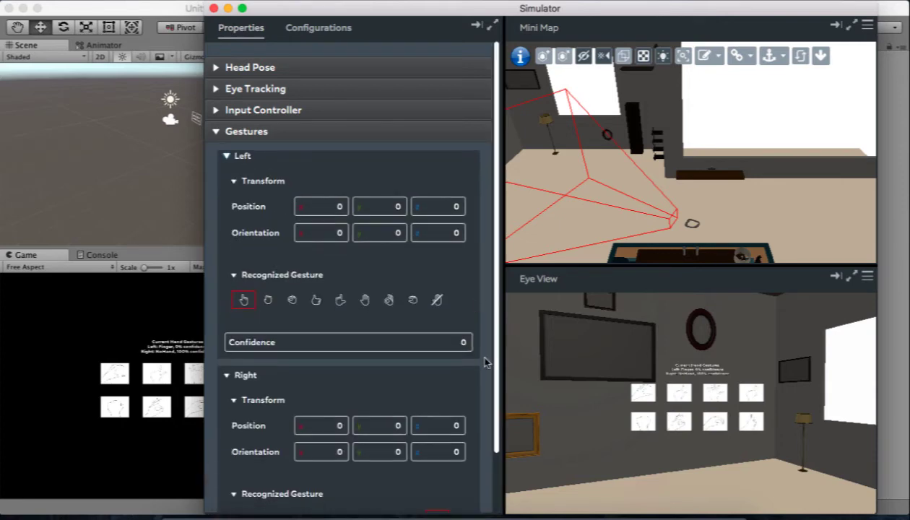
left_click(462, 341)
left_click(447, 342)
Set the left hand's Confidence to 1, then change it to 0.5.
key("Return")
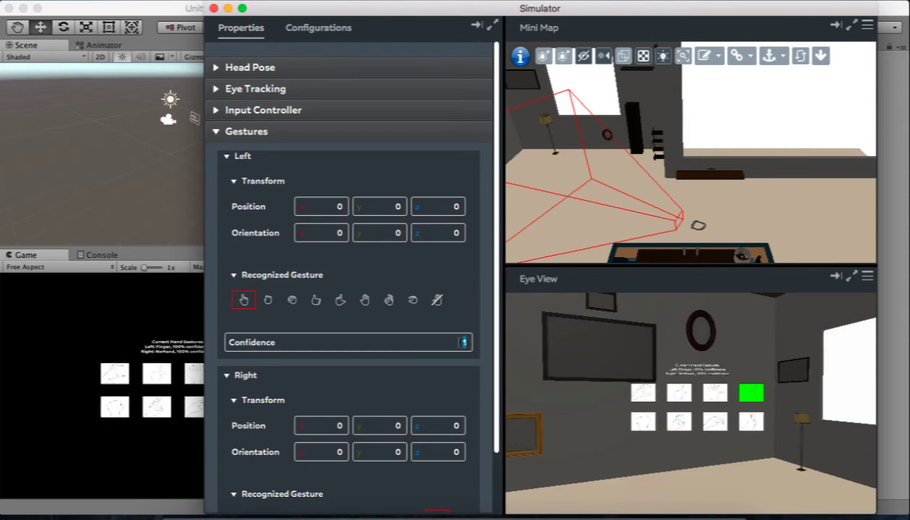
type("0")
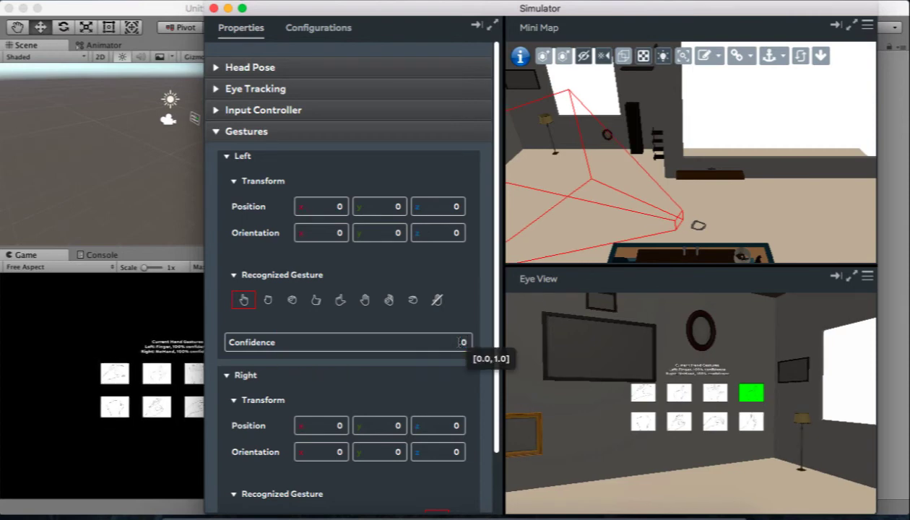
key("BackSpace")
type("0.5")
key("Return")
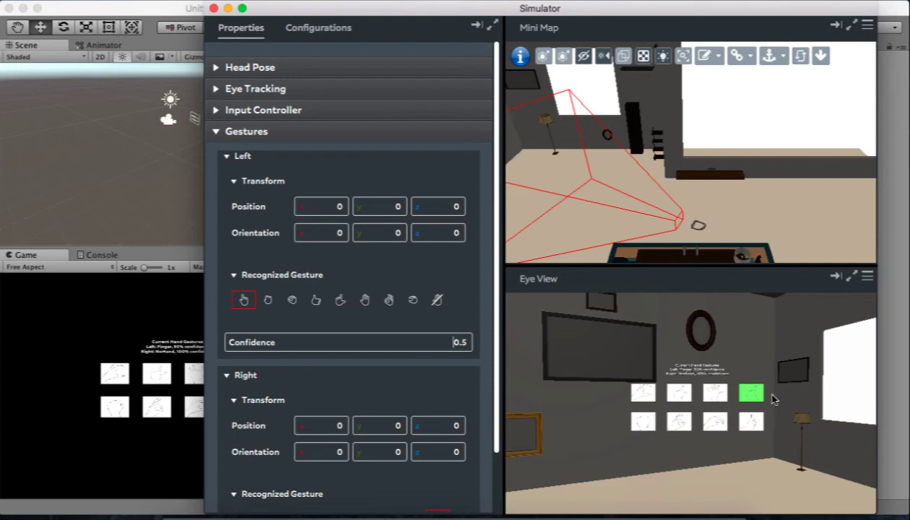
left_click(437, 339)
Cycle the left hand through gestures two to eight, finishing on the L gesture.
left_click(271, 302)
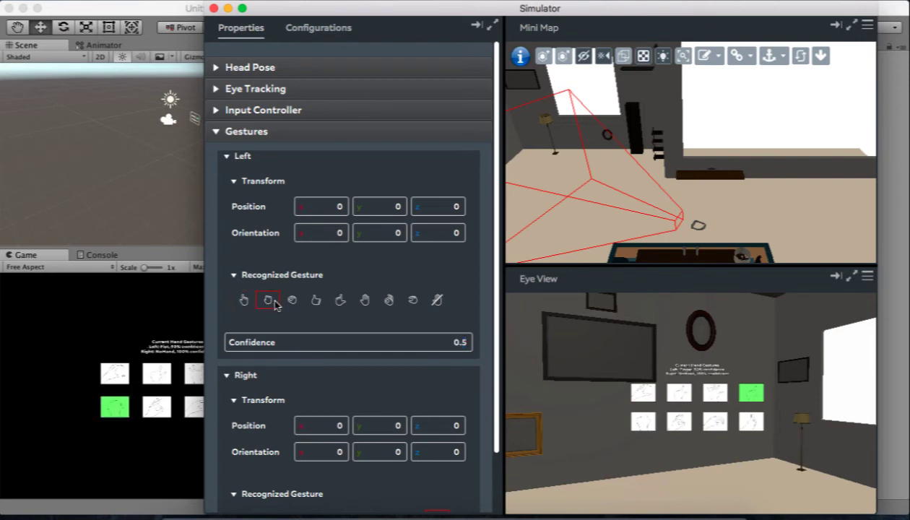
left_click(292, 301)
left_click(316, 301)
left_click(340, 301)
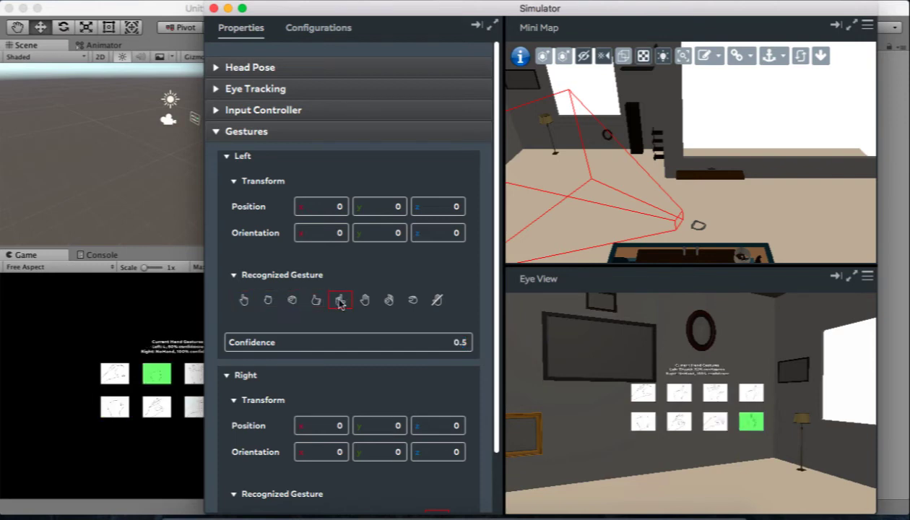
left_click(364, 301)
left_click(389, 301)
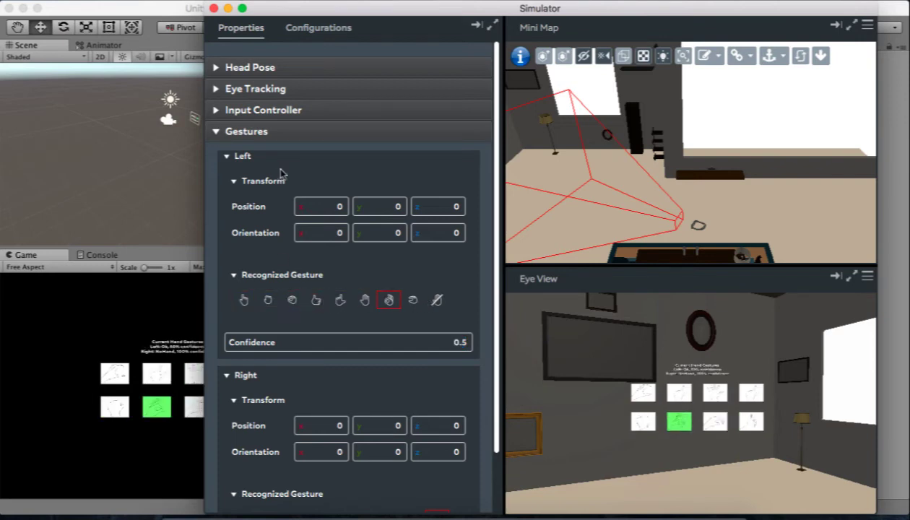
left_click(411, 302)
left_click(340, 302)
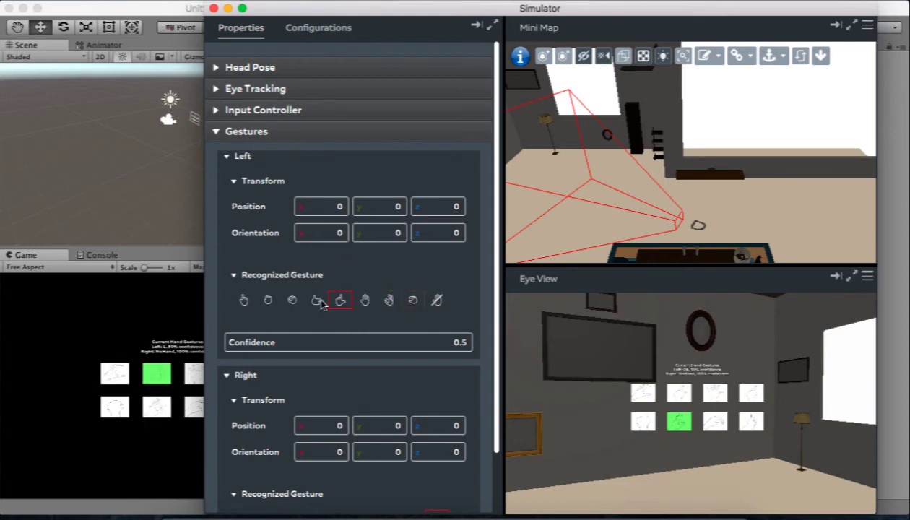
scroll(451, 343, "down", 5)
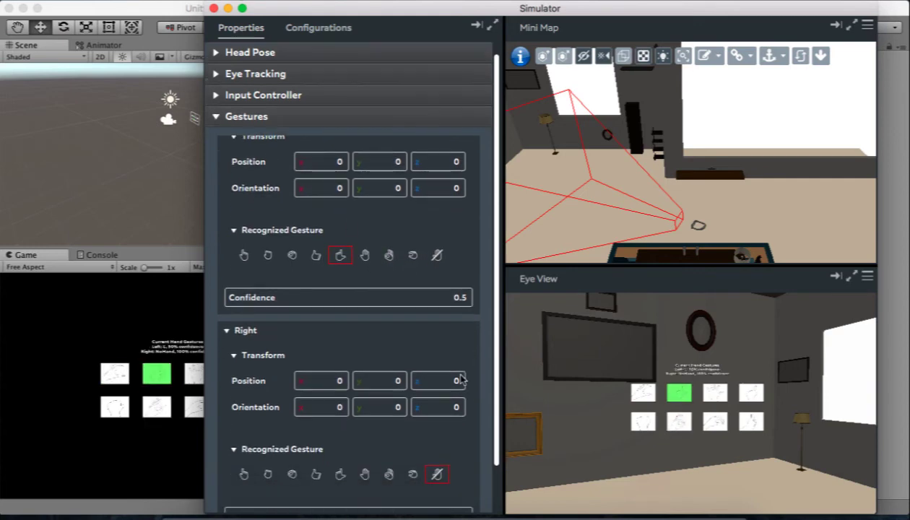
scroll(460, 371, "down", 1)
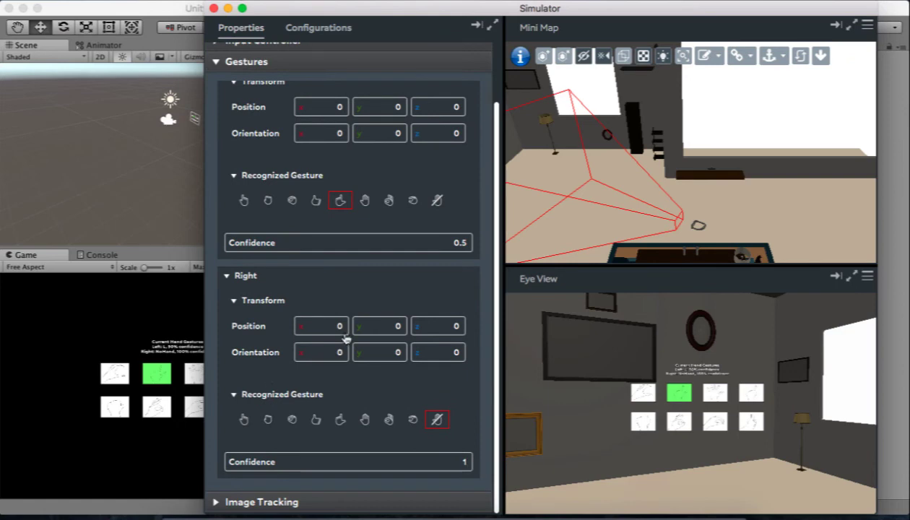
Give the right hand the Thumb gesture.
left_click(316, 421)
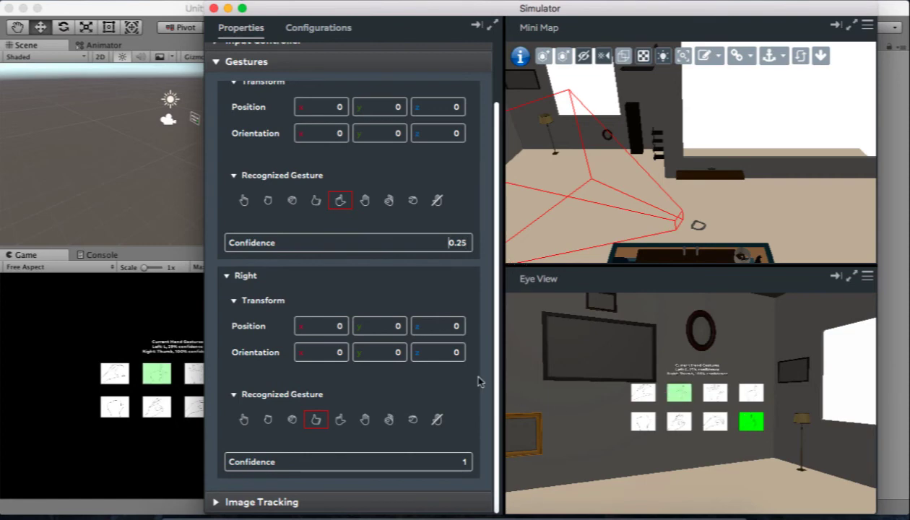
scroll(480, 383, "up", 1)
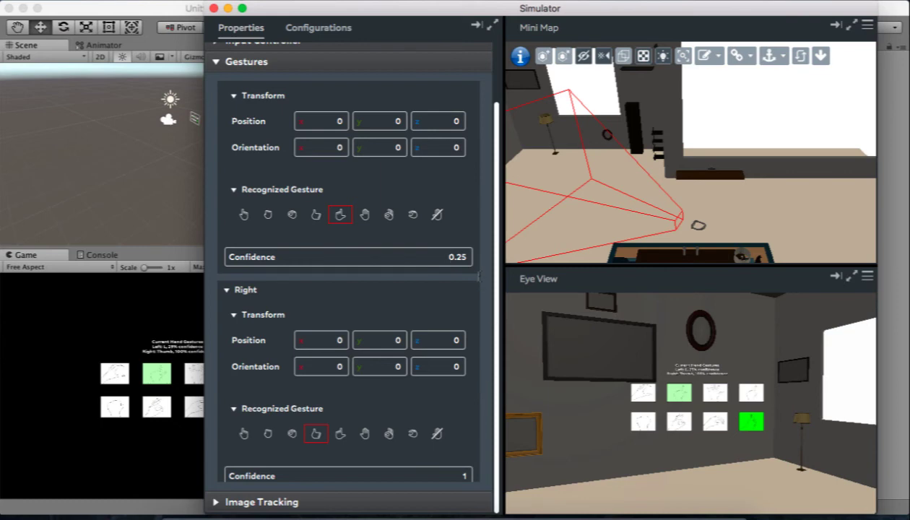
Turn the simulated head in Eye View toward the gesture tiles.
double_click(453, 253)
scroll(486, 270, "up", 3)
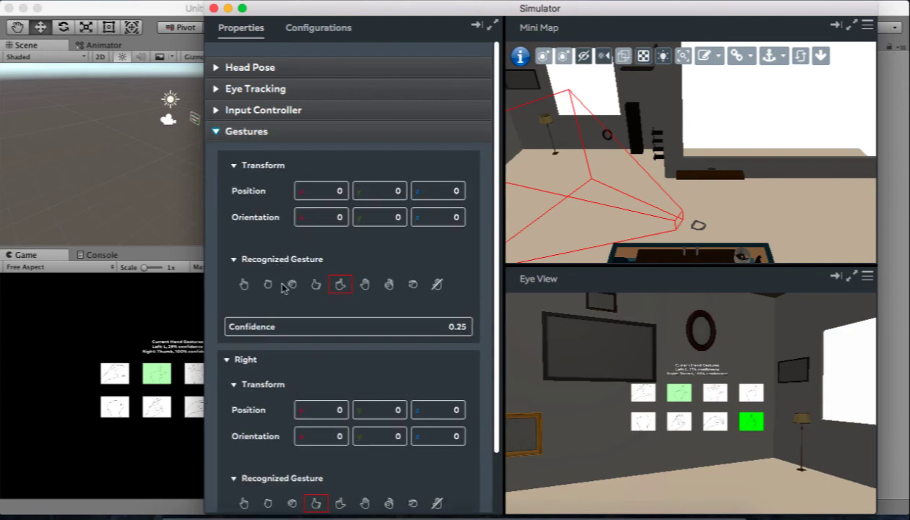
scroll(291, 367, "down", 1)
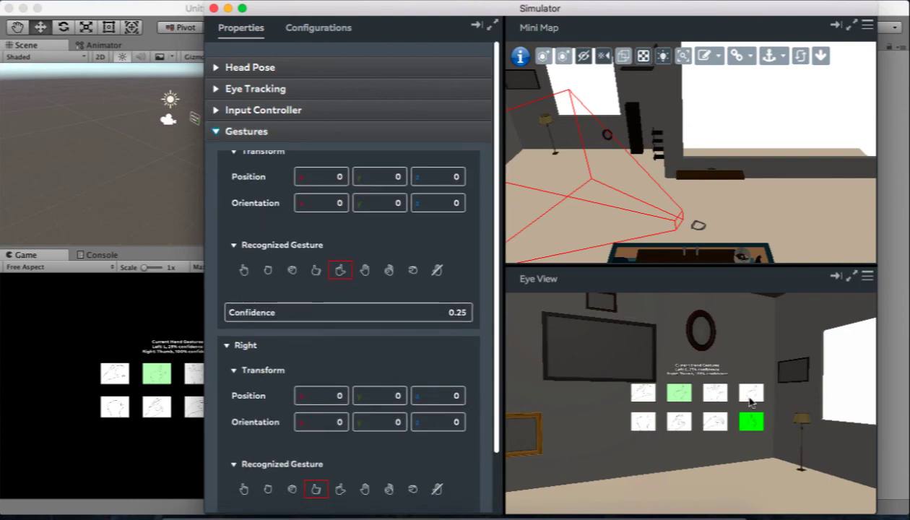
mouse_move(729, 459)
left_mouse_down()
mouse_move(739, 469)
mouse_move(655, 400)
mouse_move(524, 386)
left_mouse_up()
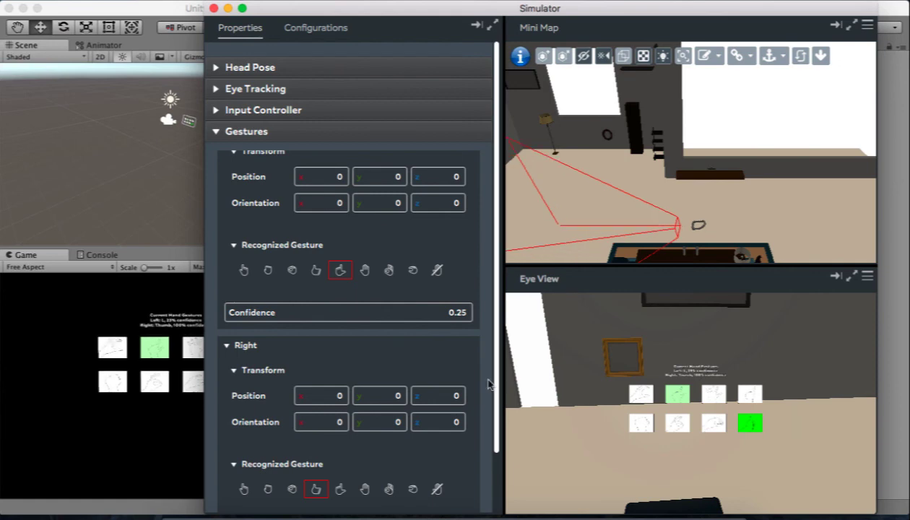
Review the left and right Confidence values, then collapse the Gestures settings.
left_click(459, 312)
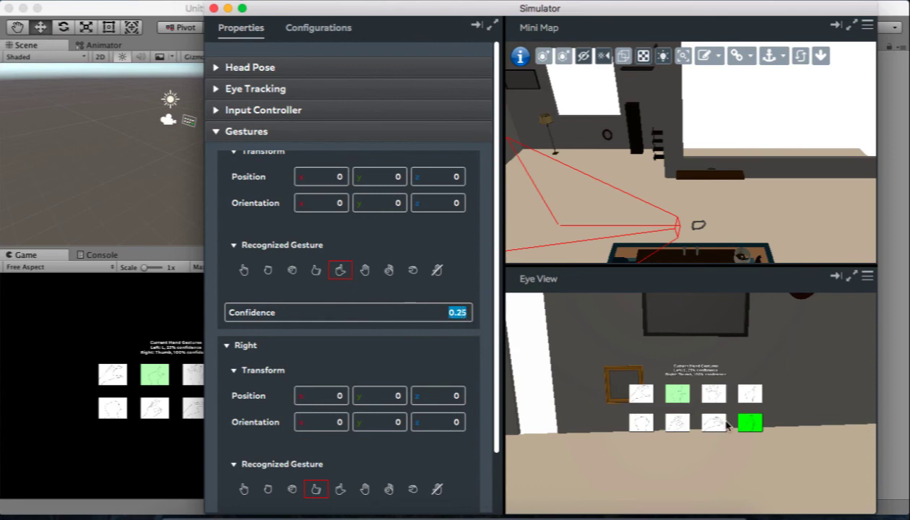
key("Tab")
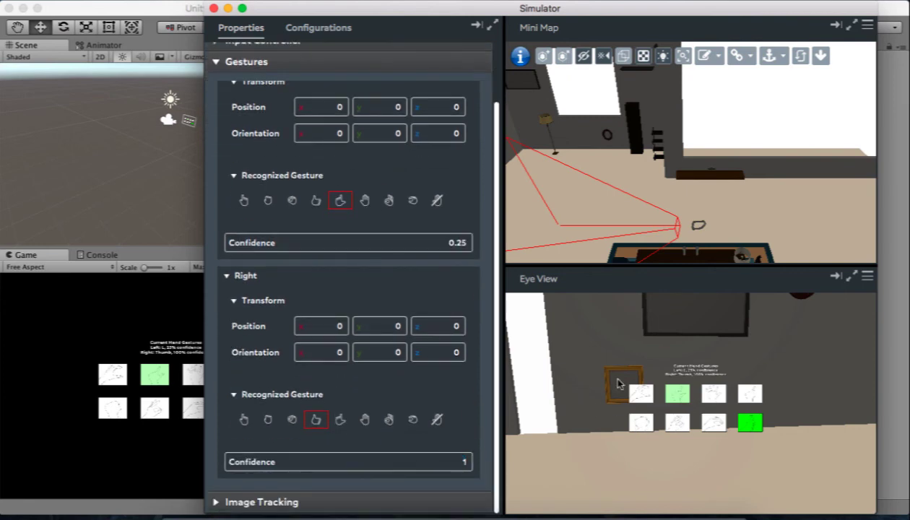
scroll(340, 216, "up", 1)
scroll(289, 133, "up", 3)
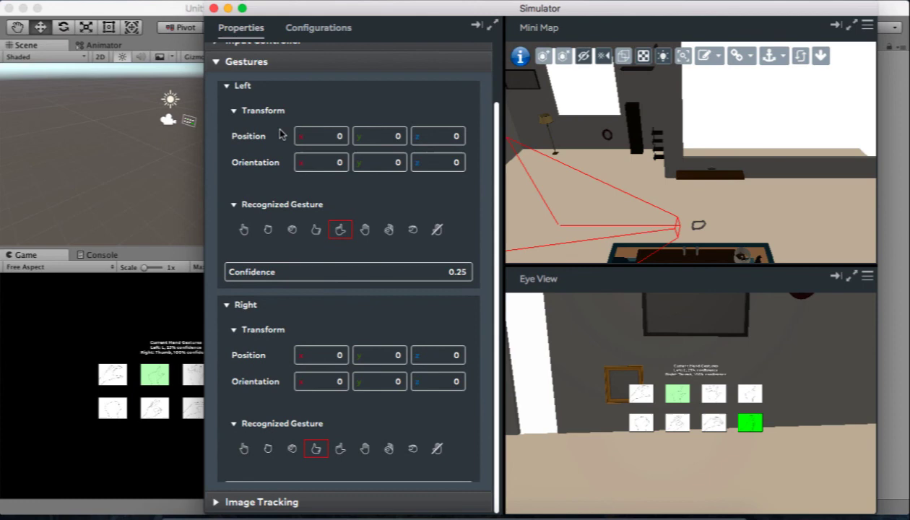
left_click(234, 72)
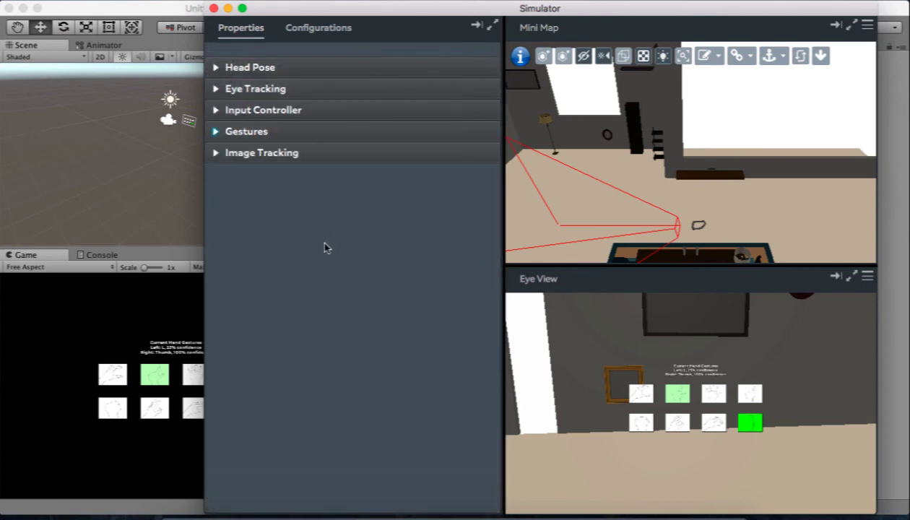
Reopen the Gestures settings, then reposition and widen the Simulator window.
left_click(242, 136)
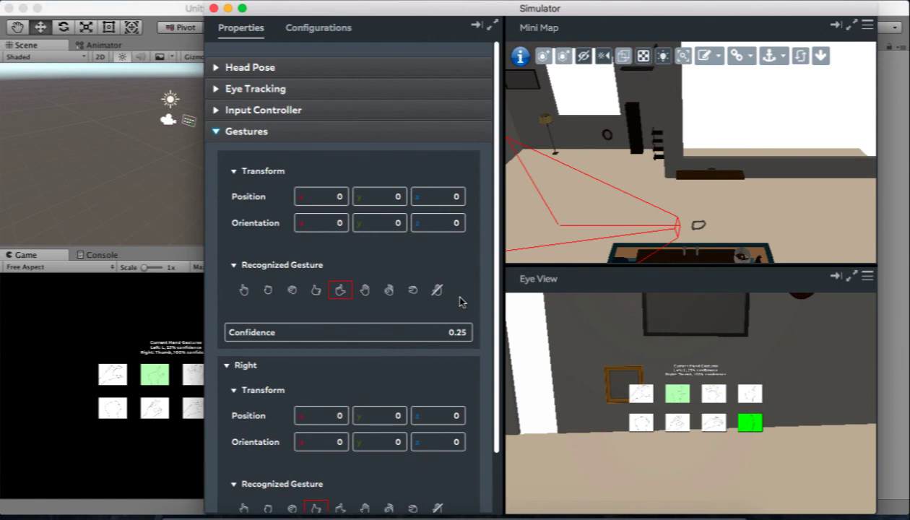
left_click_drag(623, 15, 623, 36)
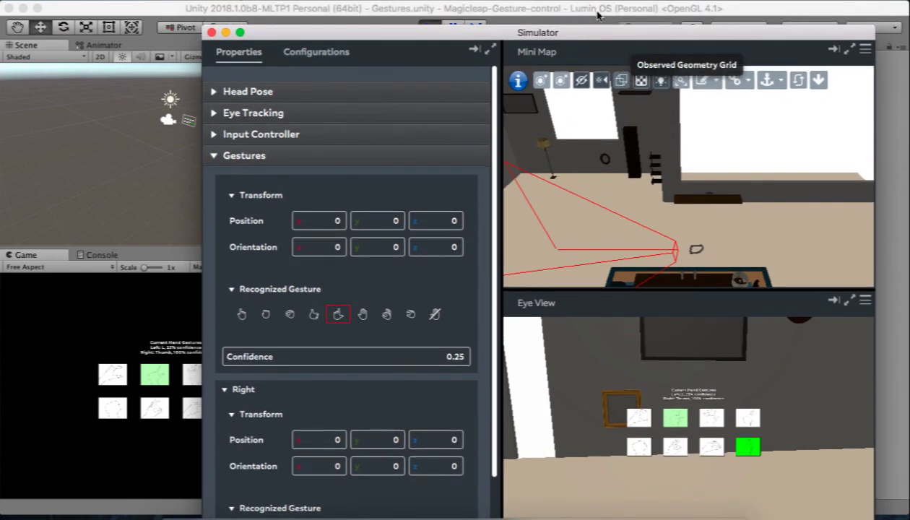
left_click(301, 14)
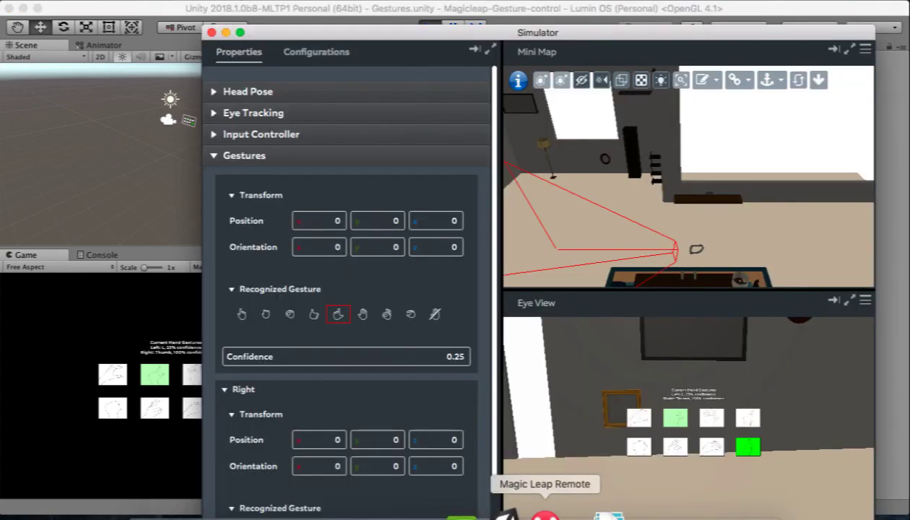
left_click(548, 511)
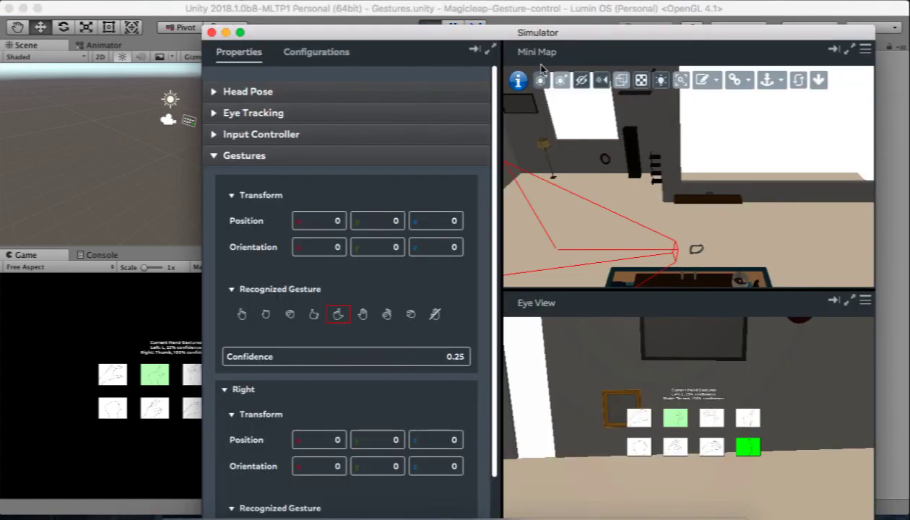
left_click_drag(527, 33, 536, 8)
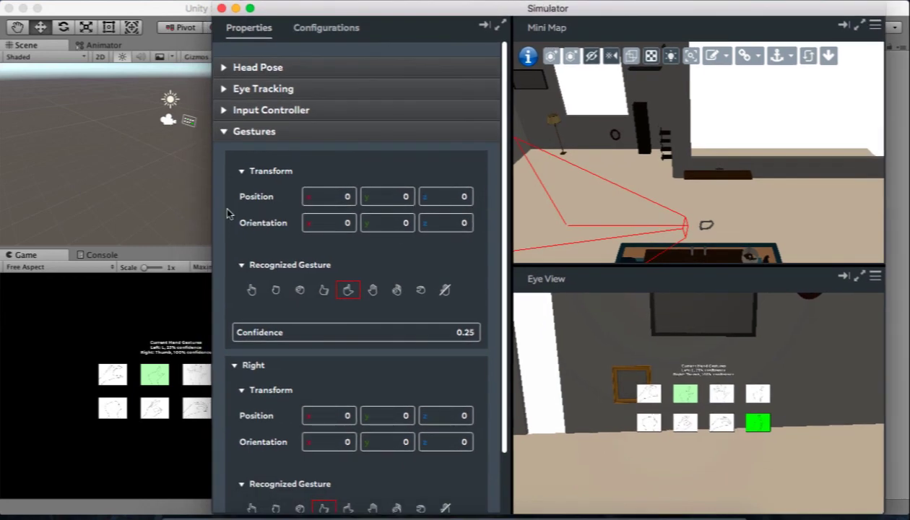
left_click_drag(210, 225, 188, 226)
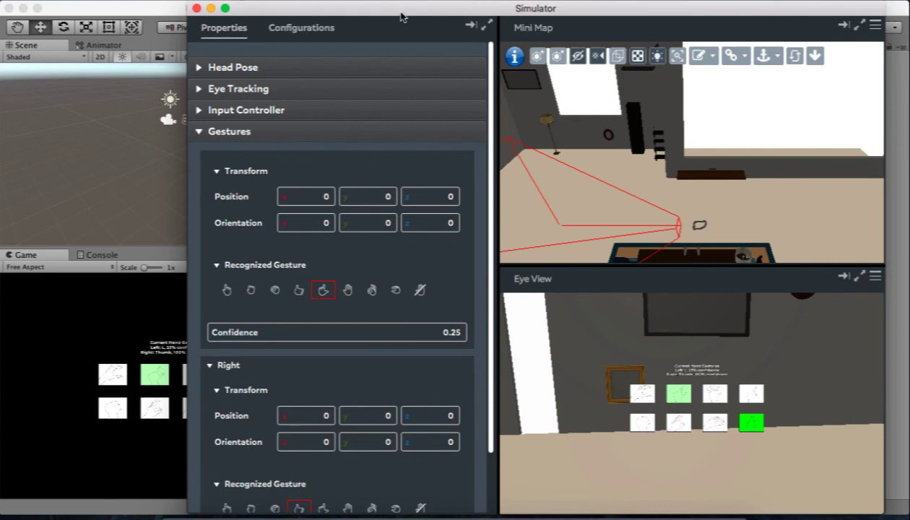
Move the Simulator window aside to reveal Unity, then stop the Gestures scene.
left_click_drag(400, 15, 425, 260)
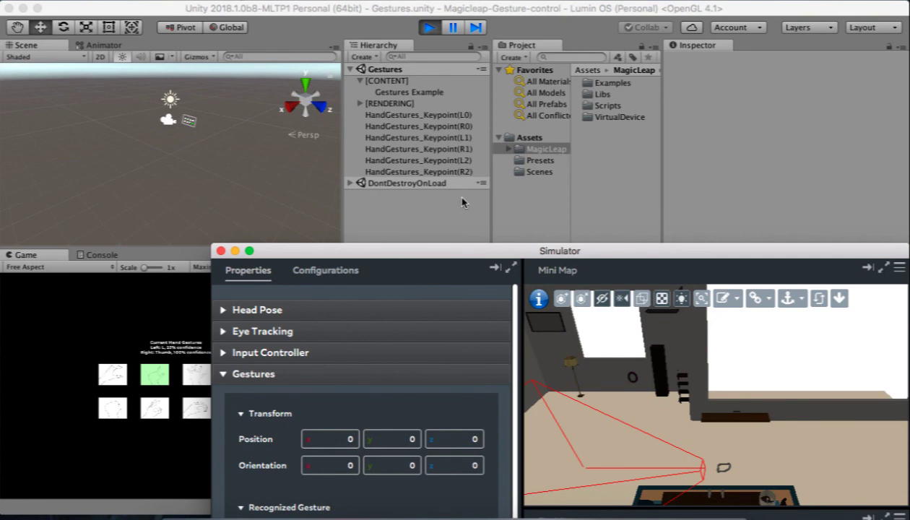
left_click_drag(415, 247, 356, 4)
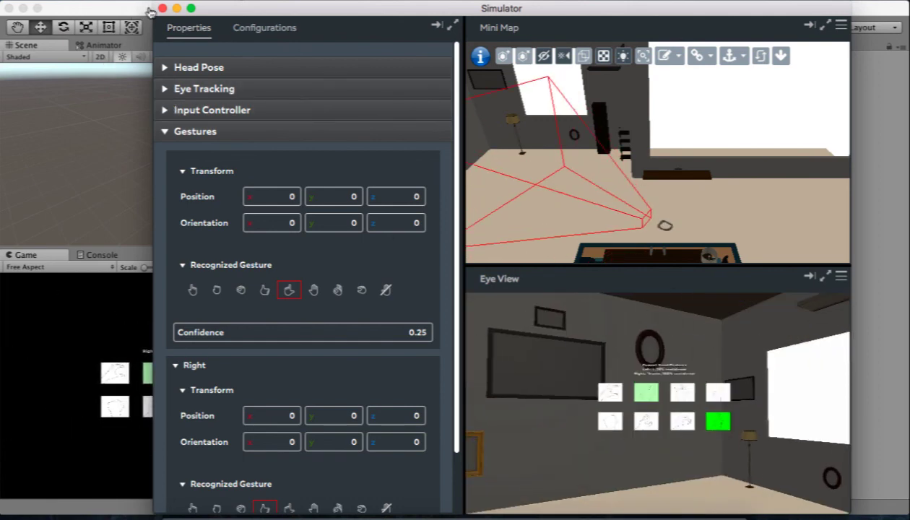
left_click_drag(265, 10, 424, 156)
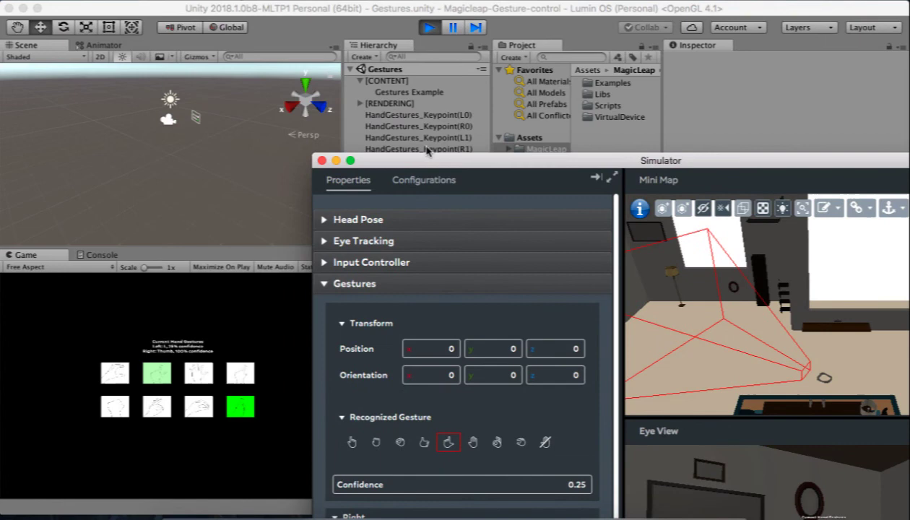
left_click(432, 79)
left_click(429, 28)
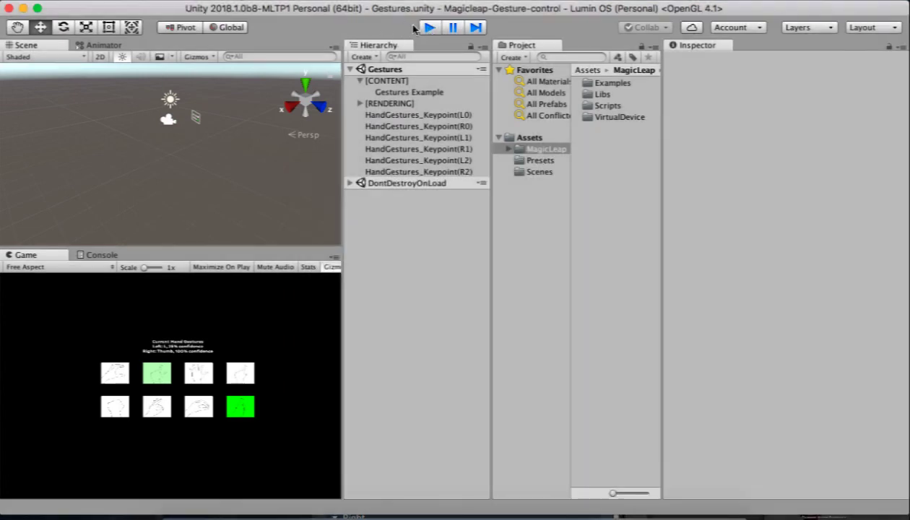
Enable Zero Iteration from the Magic Leap menu, cancelling the File Found dialog to keep existing libraries.
left_click(343, 2)
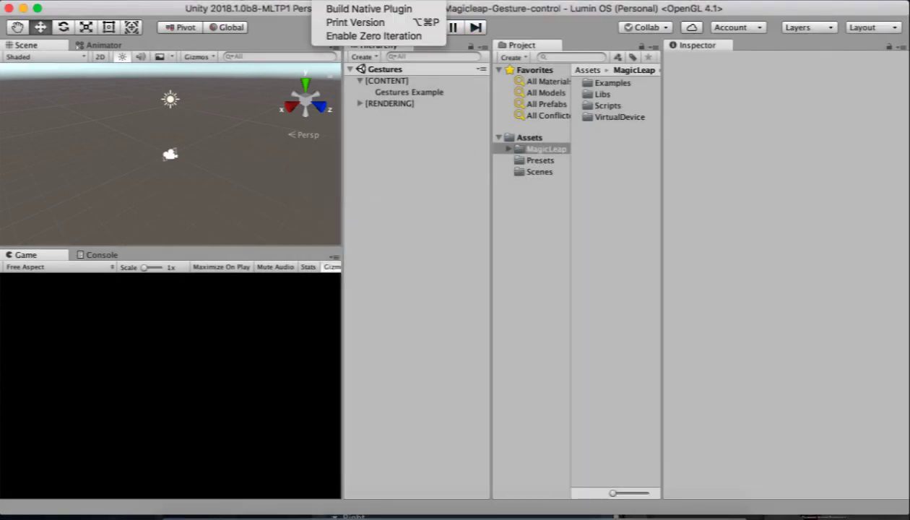
left_click(366, 35)
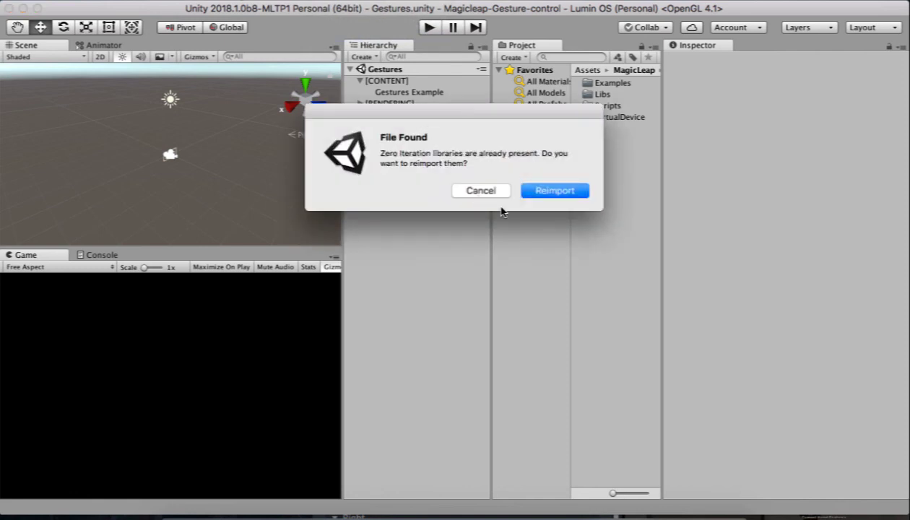
left_click_drag(424, 114, 395, 116)
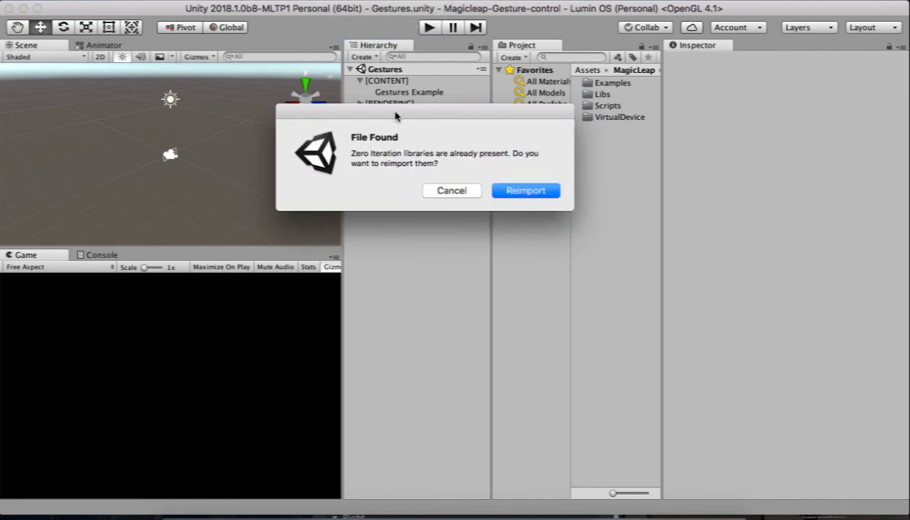
left_click_drag(351, 153, 505, 153)
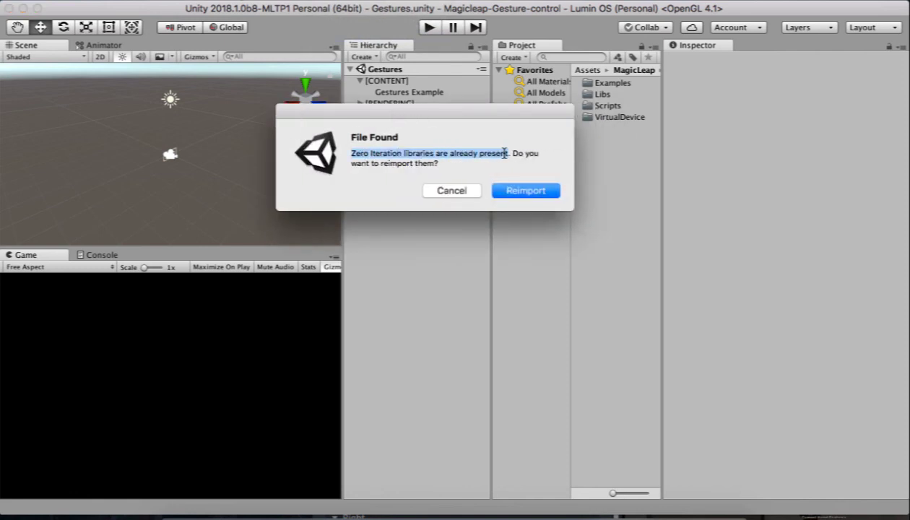
left_click(435, 163)
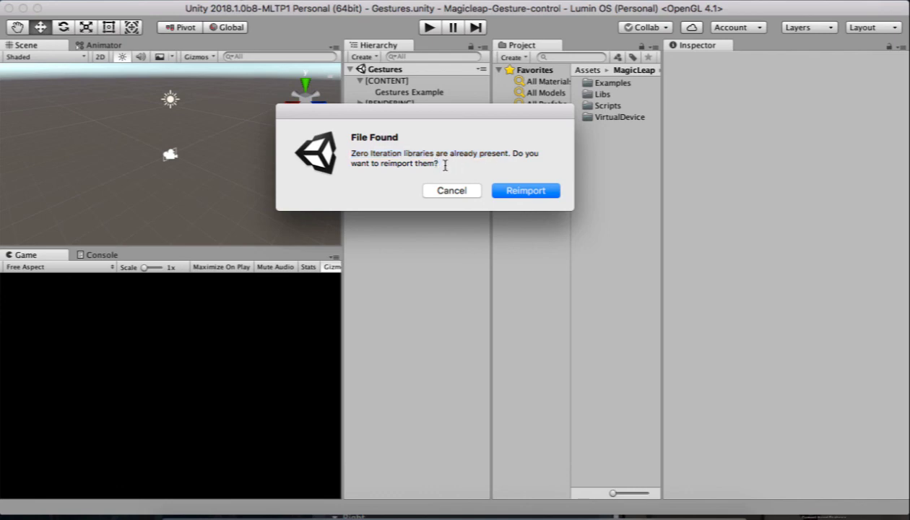
left_click(451, 192)
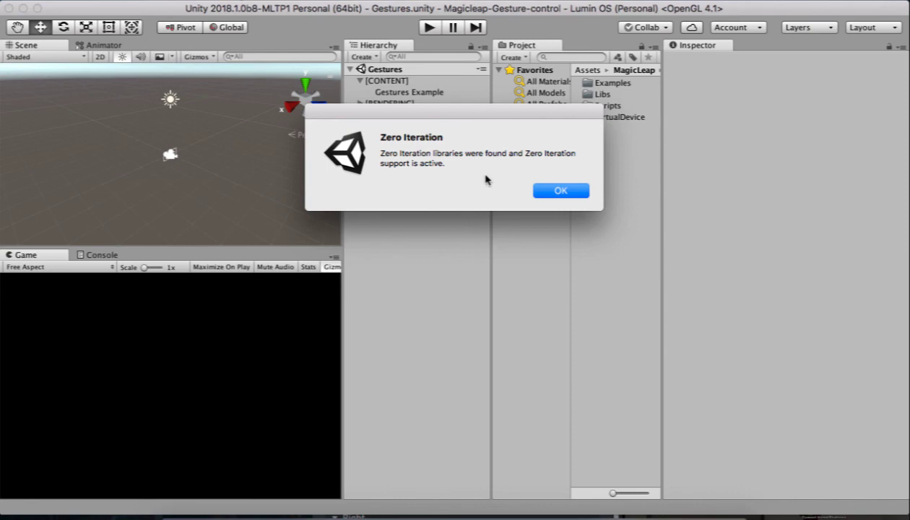
Acknowledge the Zero Iteration support notice with OK and start playing the Gestures scene again.
double_click(541, 151)
left_click_drag(526, 152, 422, 164)
left_click(422, 164)
left_click(564, 190)
left_click(429, 28)
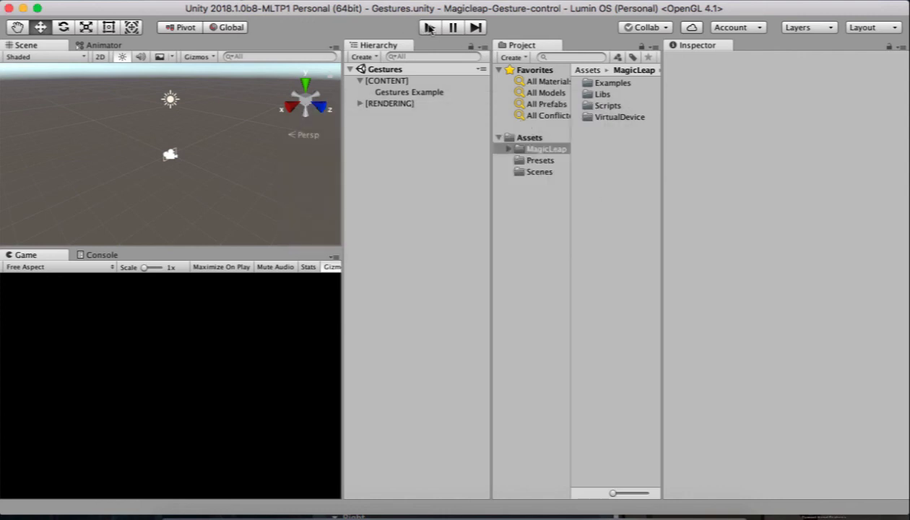